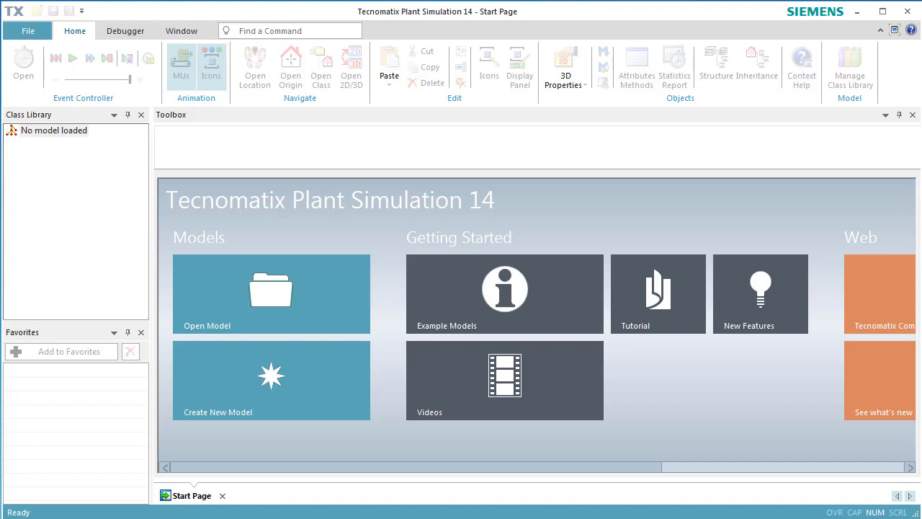
# Create a new 3D model and show its frame maximized in Planning View.
pyautogui.click(261, 400)
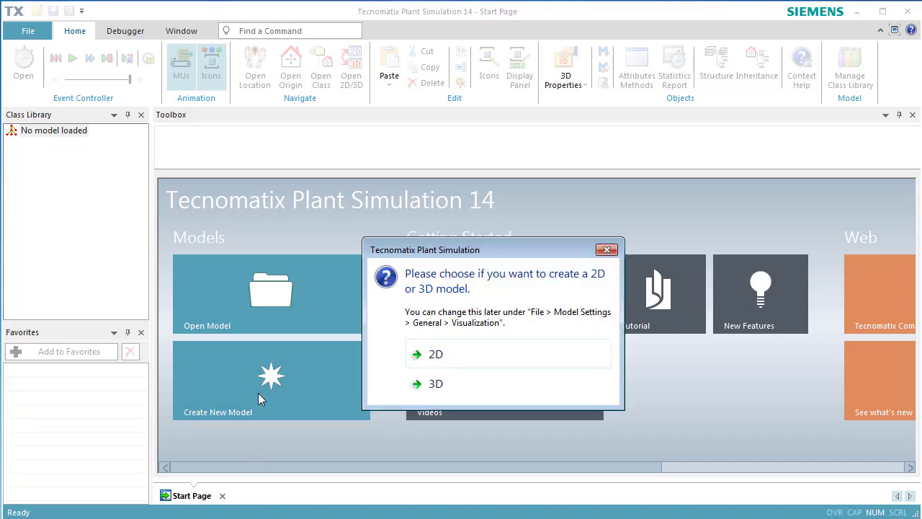
pyautogui.click(415, 384)
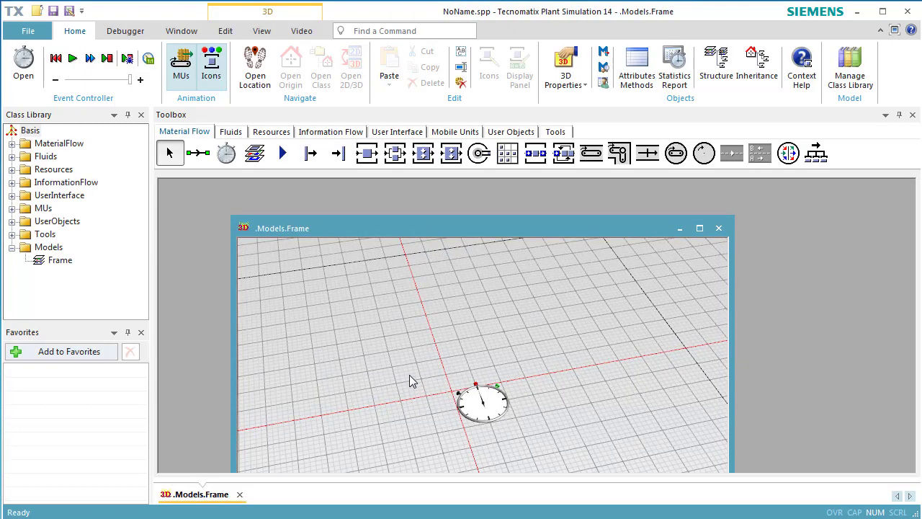
pyautogui.click(262, 31)
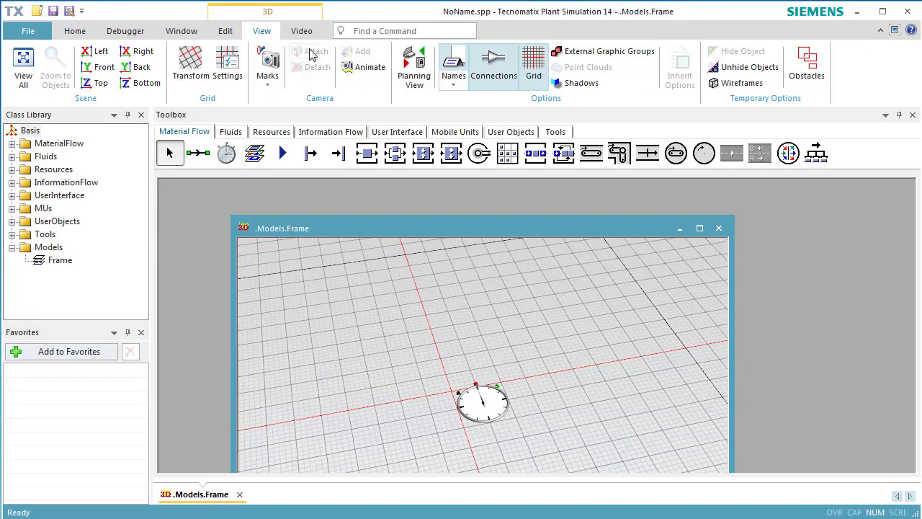
pyautogui.click(407, 85)
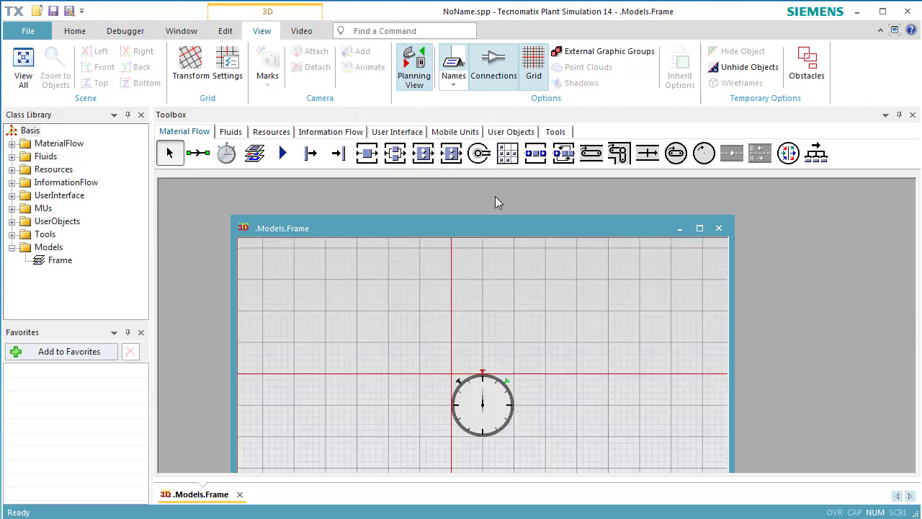
pyautogui.click(701, 229)
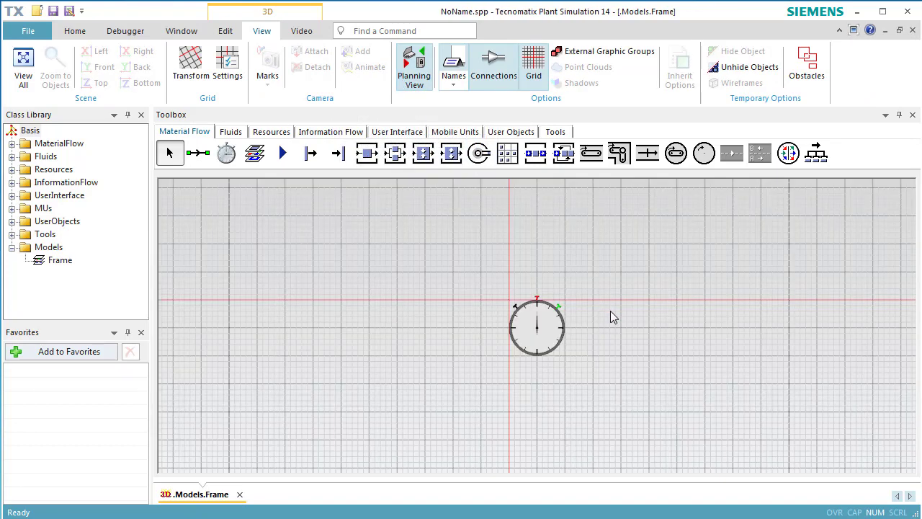
pyautogui.moveTo(611, 310); pyautogui.dragTo(287, 211)
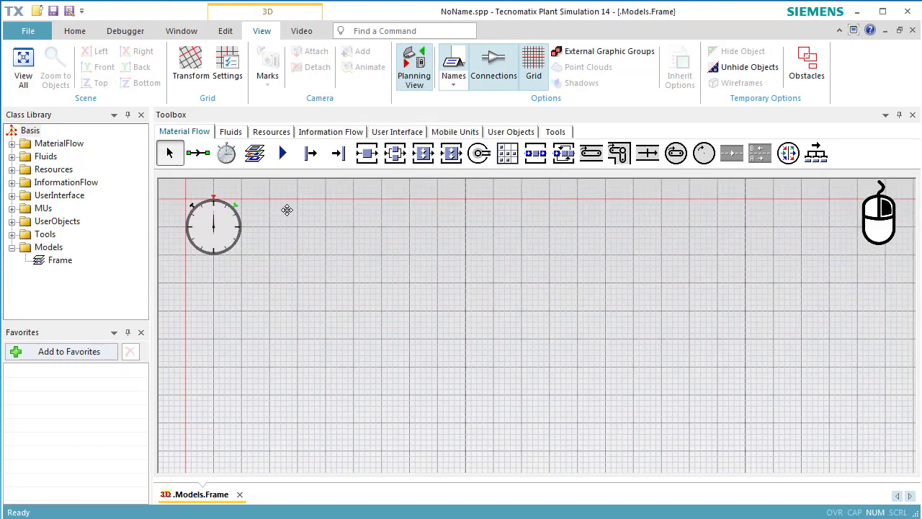
# Place a Source, two SingleProc stations one above the other to its right, and a Drain beyond them.
pyautogui.click(310, 153)
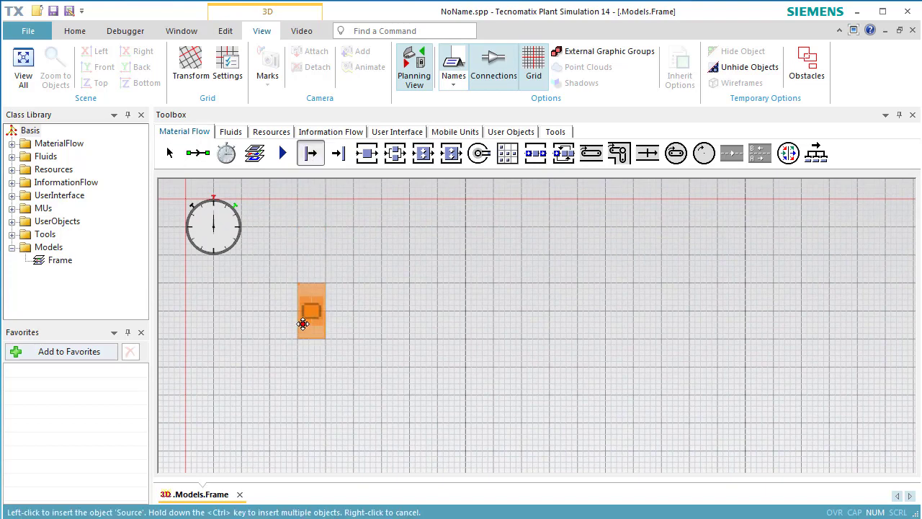
pyautogui.click(226, 366)
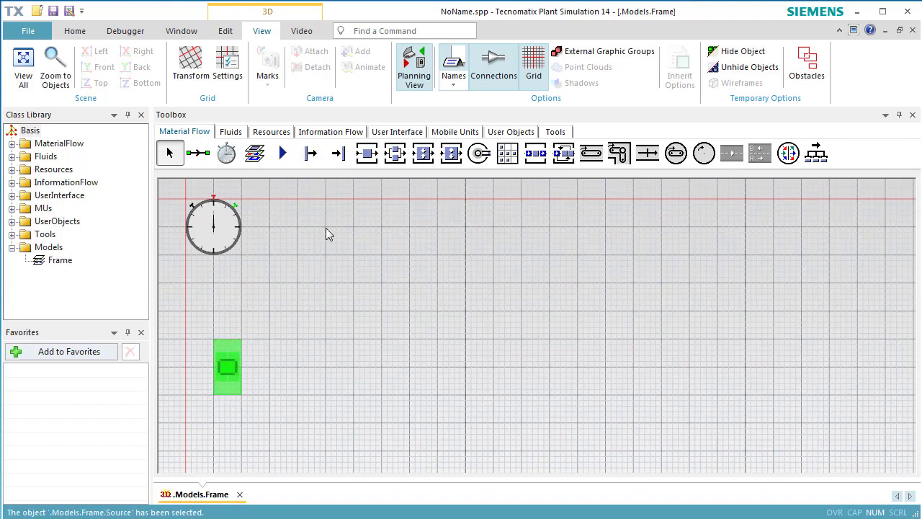
pyautogui.click(365, 154)
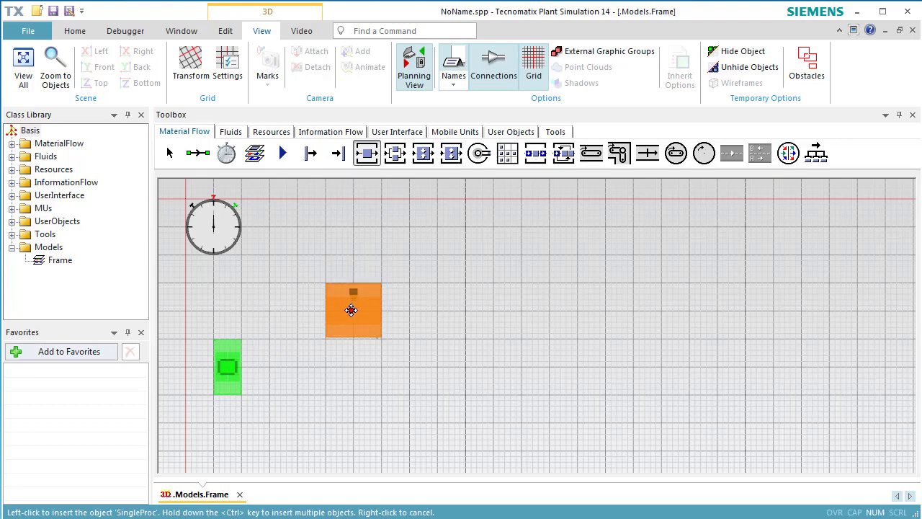
pyautogui.click(352, 312)
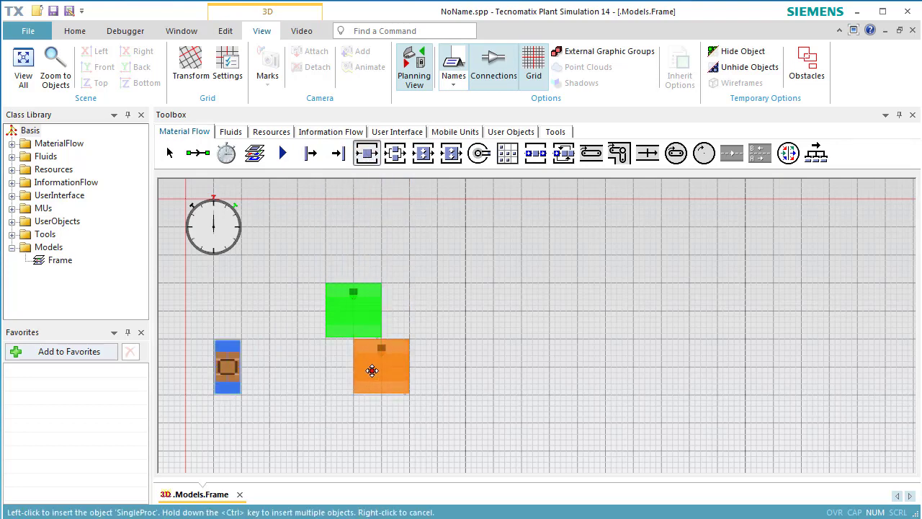
pyautogui.click(350, 413)
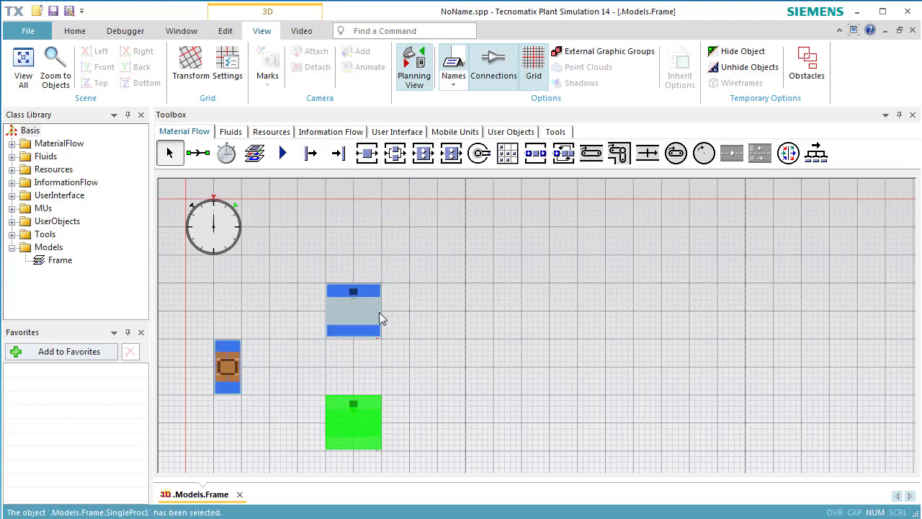
pyautogui.click(339, 154)
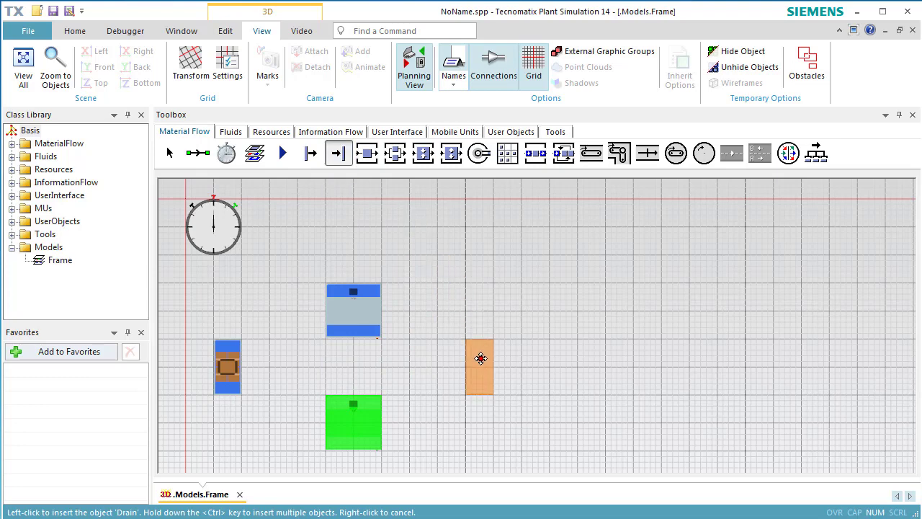
pyautogui.click(481, 361)
# Connect the Source to both SingleProc stations and both stations to the Drain.
pyautogui.click(208, 167)
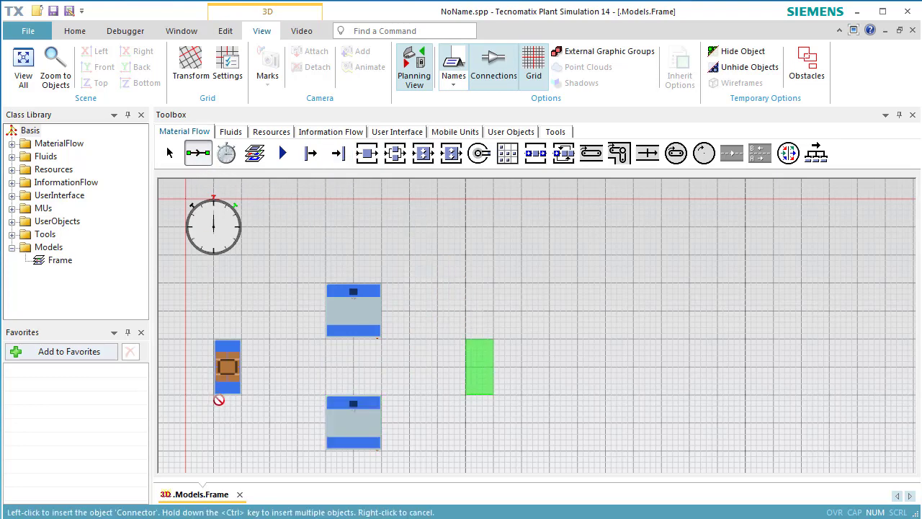
pyautogui.press('ctrl')
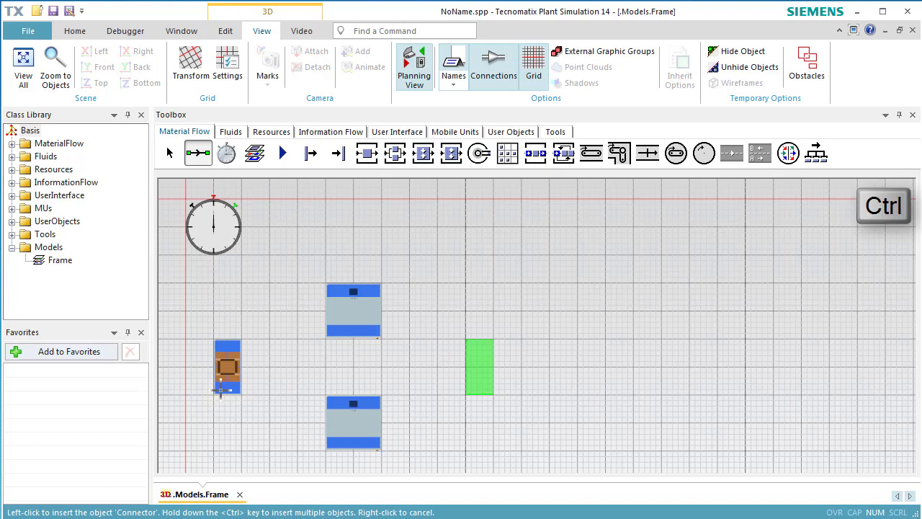
pyautogui.click(227, 369)
pyautogui.click(331, 321)
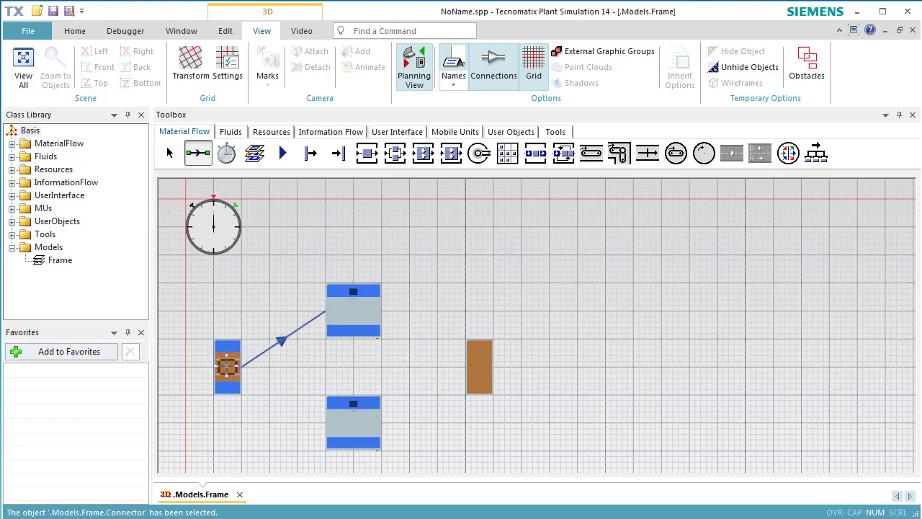
pyautogui.click(227, 368)
pyautogui.click(329, 425)
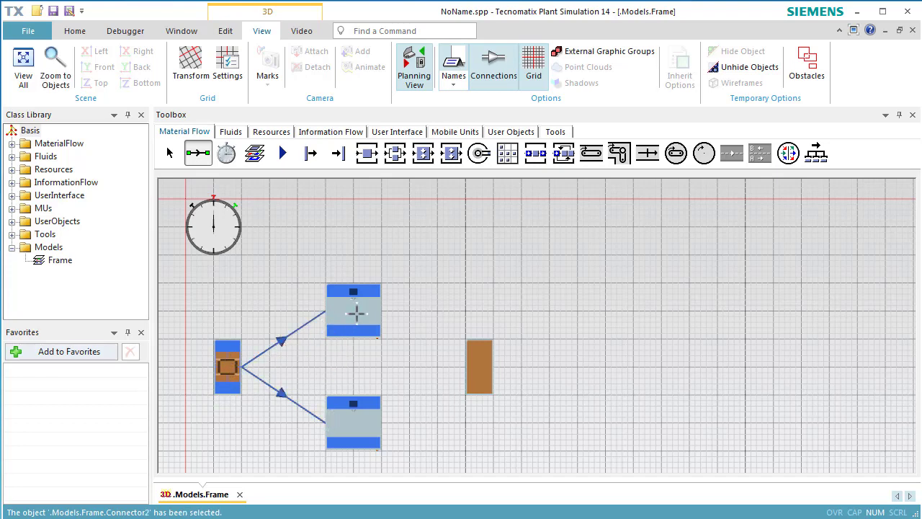
pyautogui.click(357, 312)
pyautogui.click(478, 365)
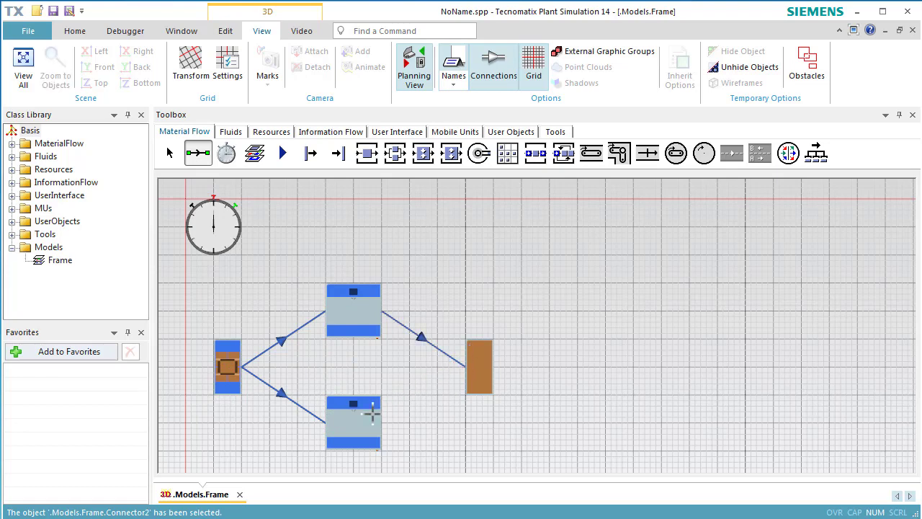
pyautogui.click(372, 412)
pyautogui.click(476, 370)
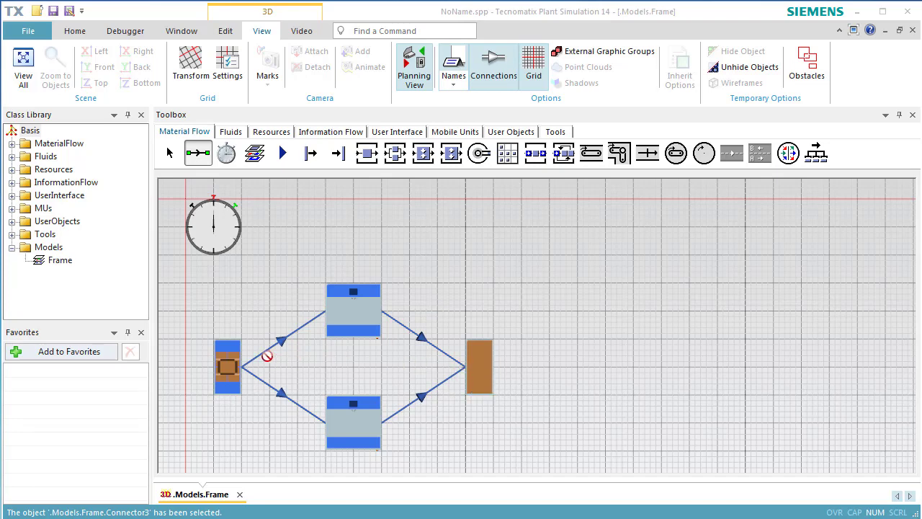
# Set the Source's creation interval to 60 and apply it.
pyautogui.click(231, 360)
pyautogui.doubleClick(230, 360)
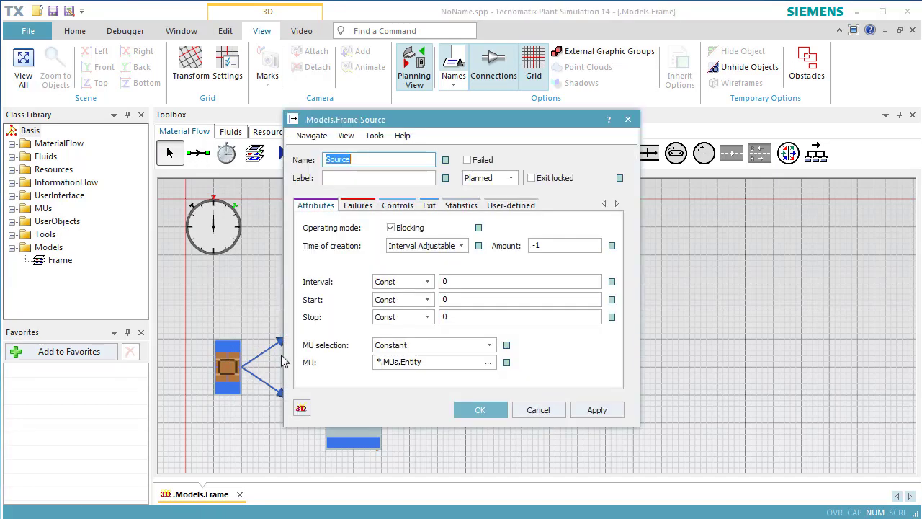
pyautogui.click(460, 281)
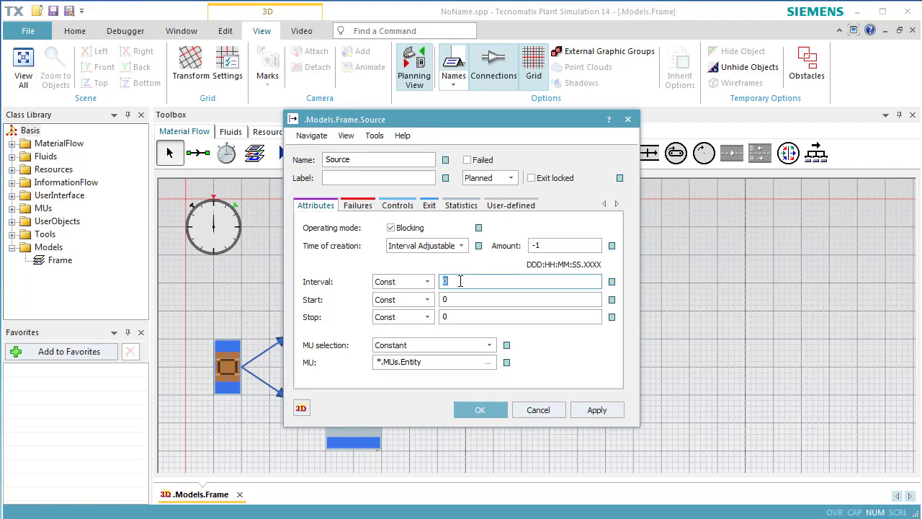
pyautogui.write('60')
pyautogui.click(579, 409)
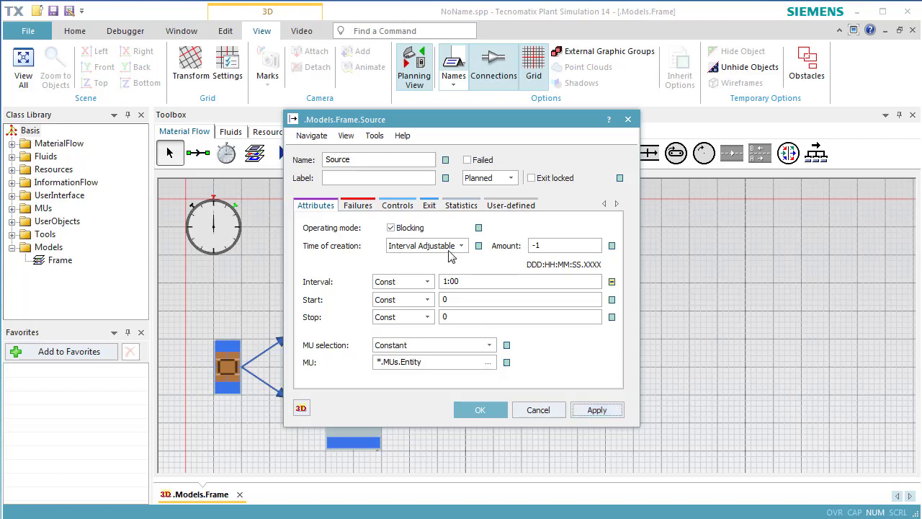
# Set the Source's exit strategy to Start at successor 1 and confirm the dialog.
pyautogui.click(431, 207)
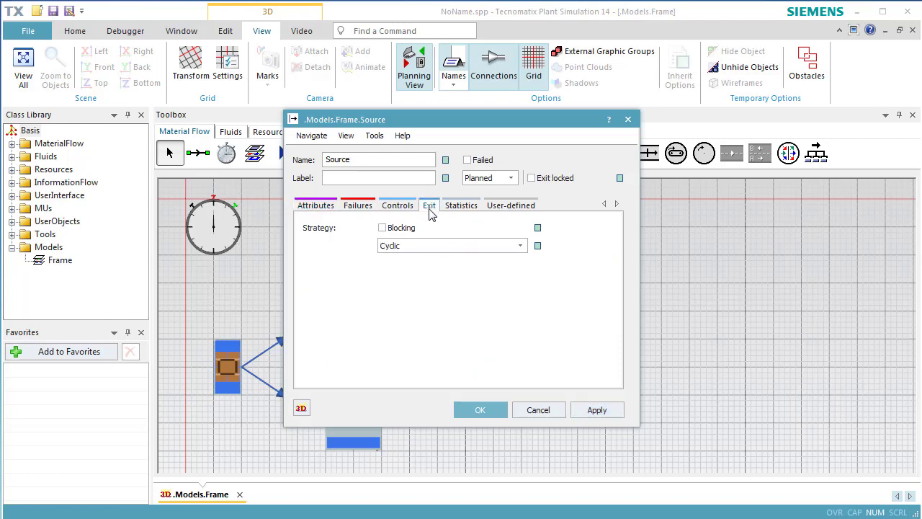
pyautogui.click(431, 247)
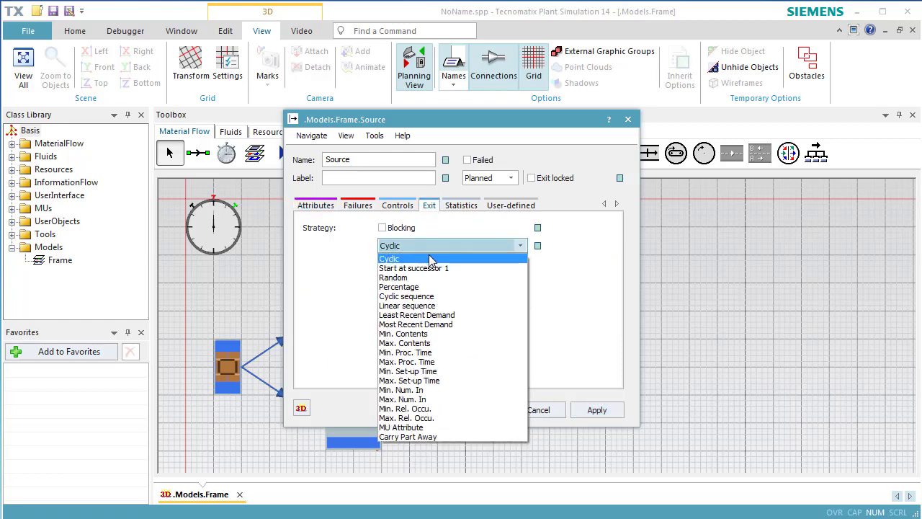
pyautogui.click(434, 268)
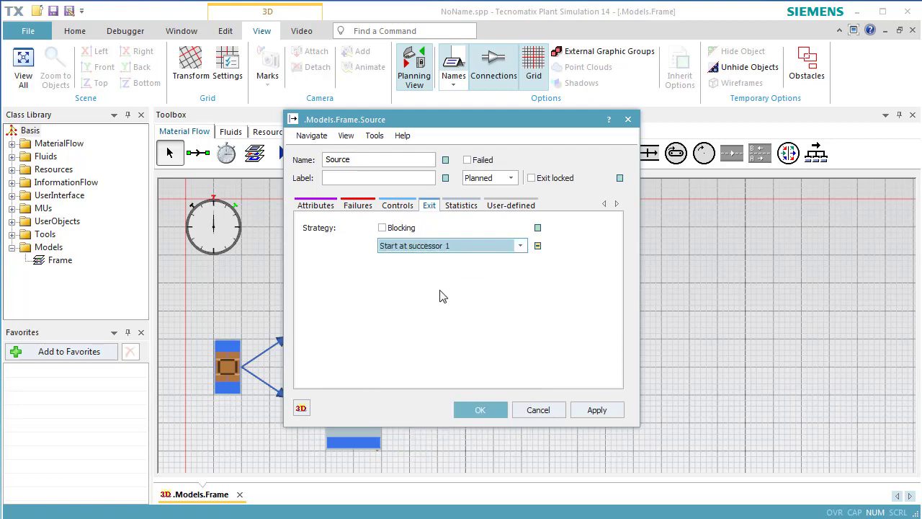
pyautogui.click(481, 410)
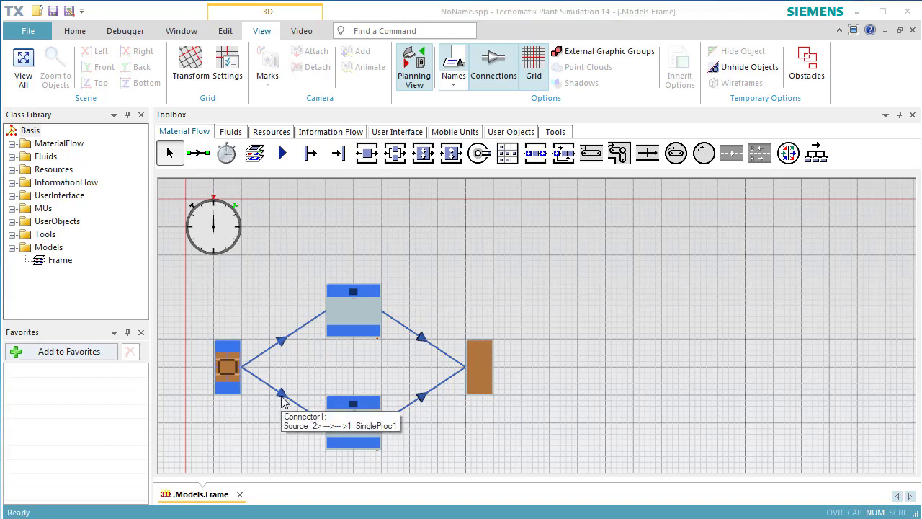
# Add a failure to the upper SingleProc with 95% availability and an MTTR of 1:00.
pyautogui.doubleClick(348, 316)
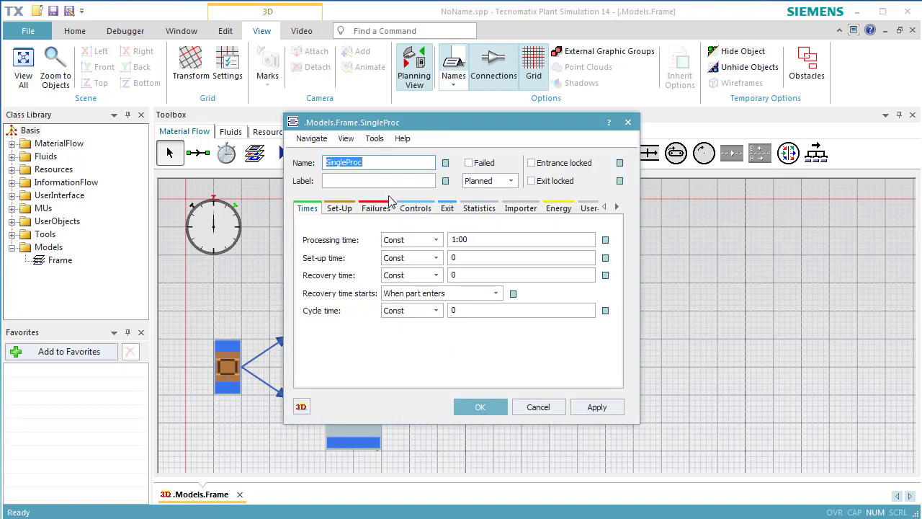
pyautogui.click(377, 208)
pyautogui.click(370, 244)
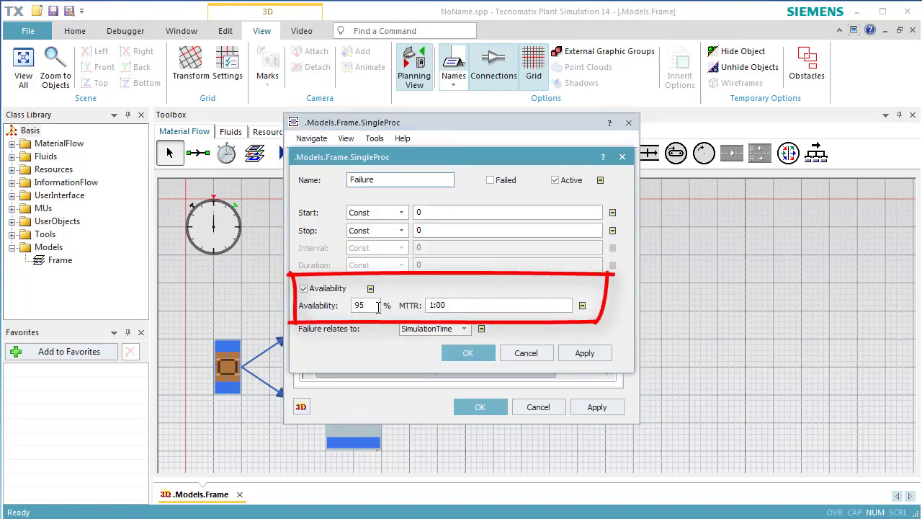
pyautogui.click(452, 354)
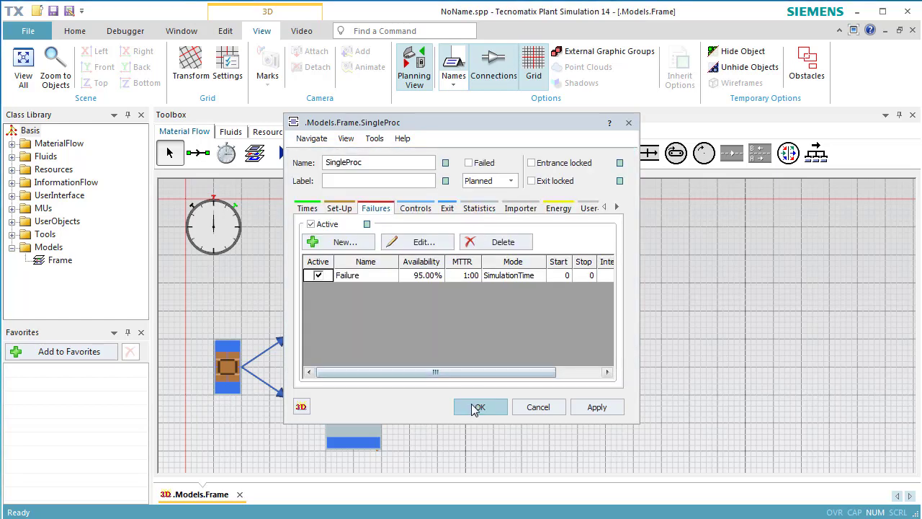
pyautogui.click(478, 408)
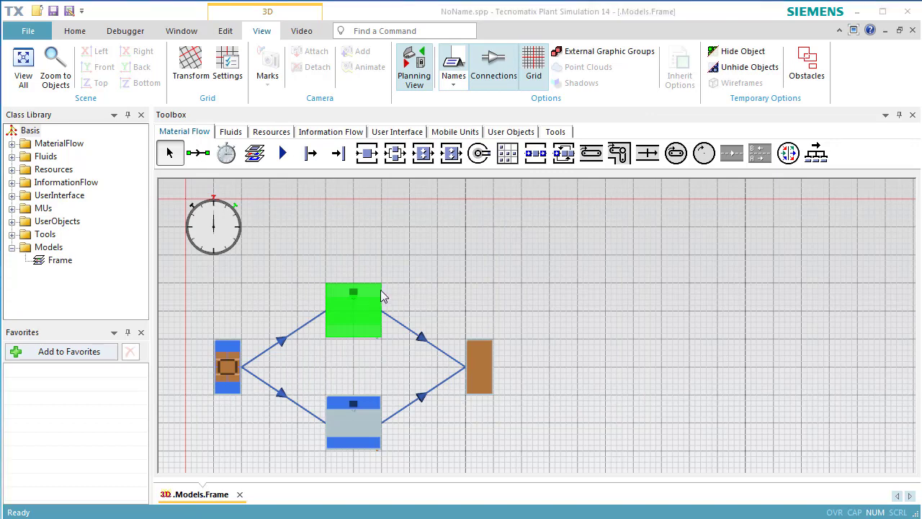
# Set the EventController's simulation end time to 1:00:00 and apply it.
pyautogui.doubleClick(224, 234)
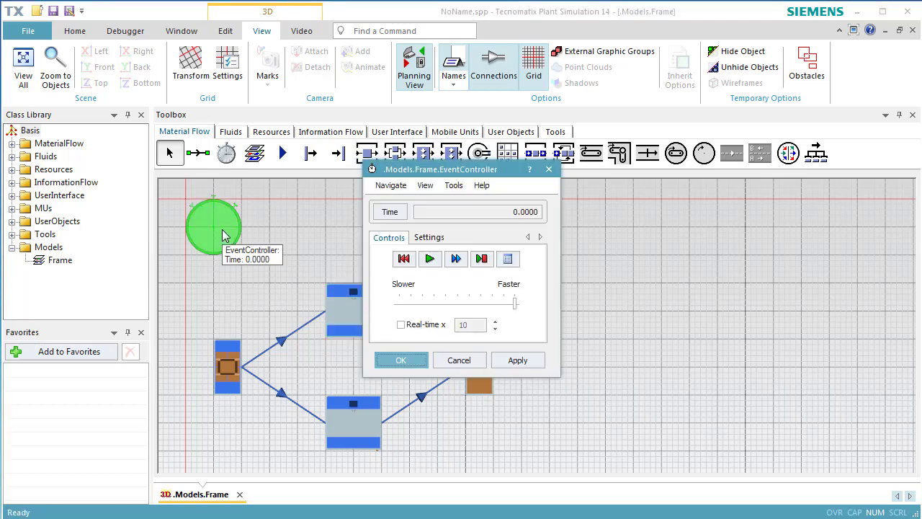
pyautogui.click(427, 238)
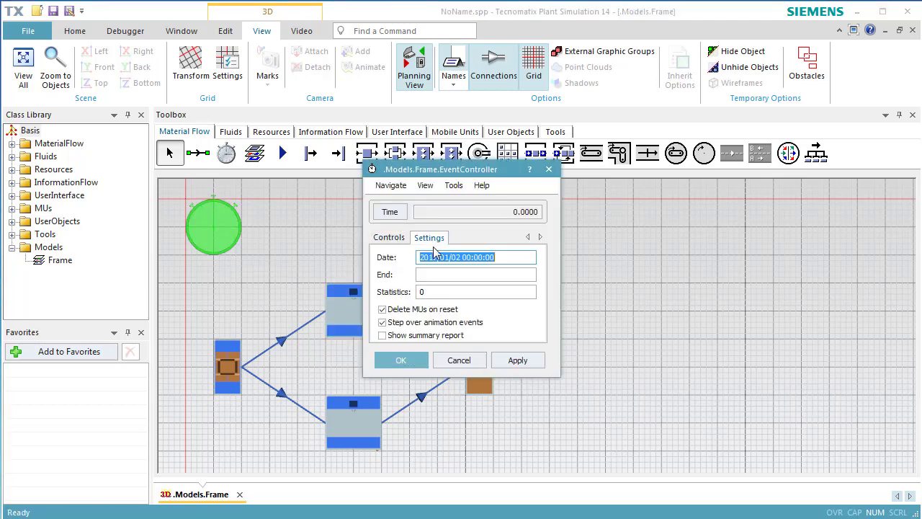
pyautogui.click(440, 277)
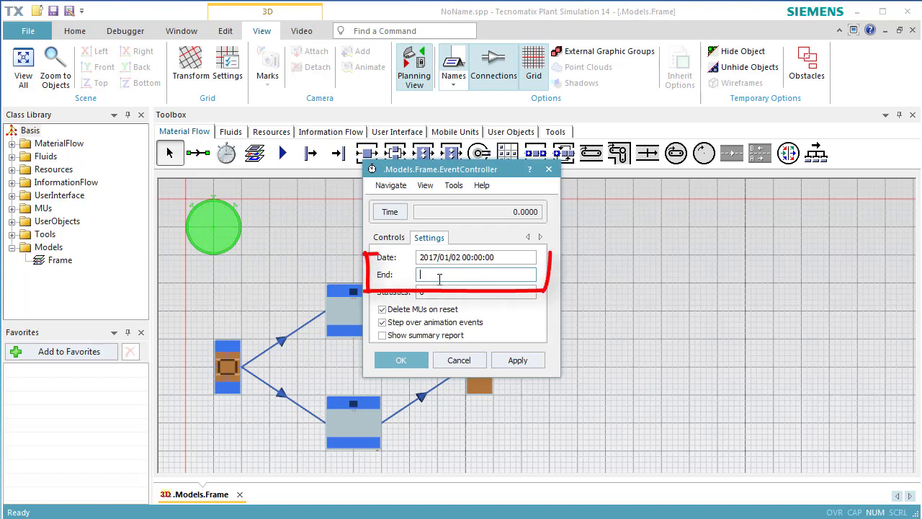
pyautogui.write('1::')
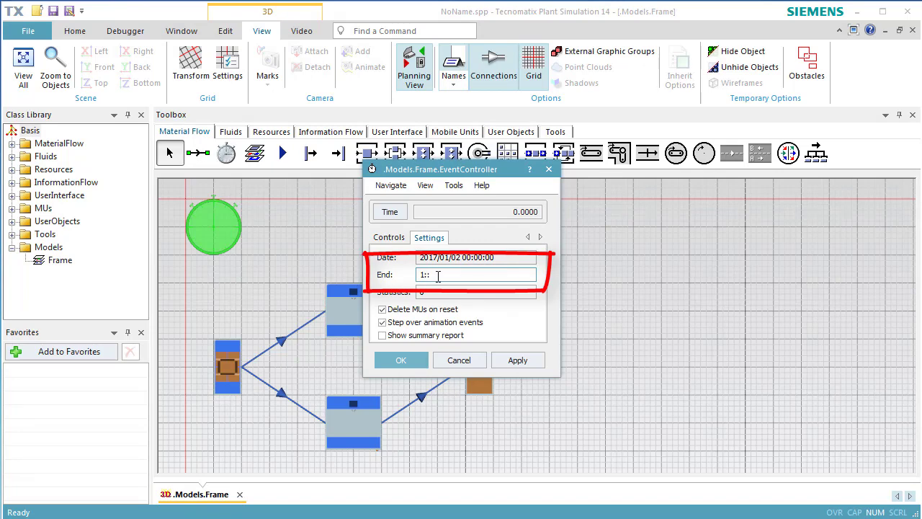
pyautogui.click(497, 366)
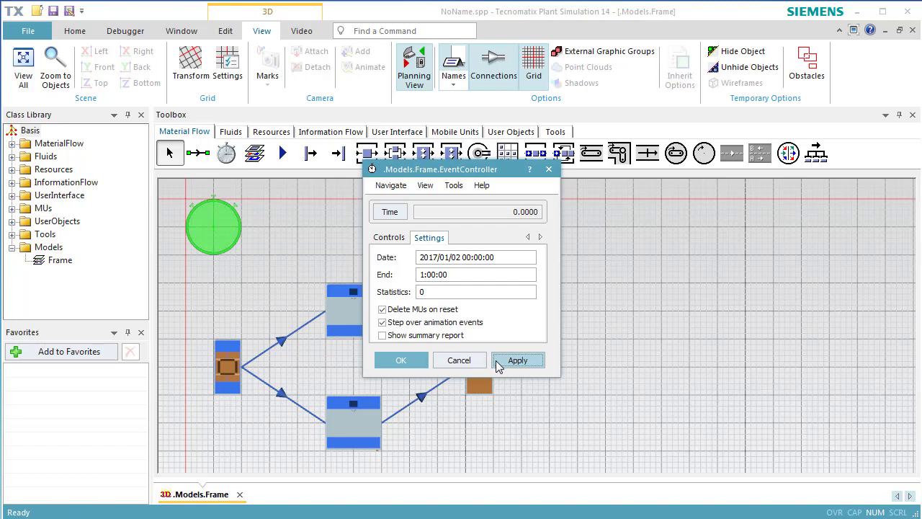
# Close the EventController dialog and place an ExperimentManager in the frame above the drain.
pyautogui.click(418, 362)
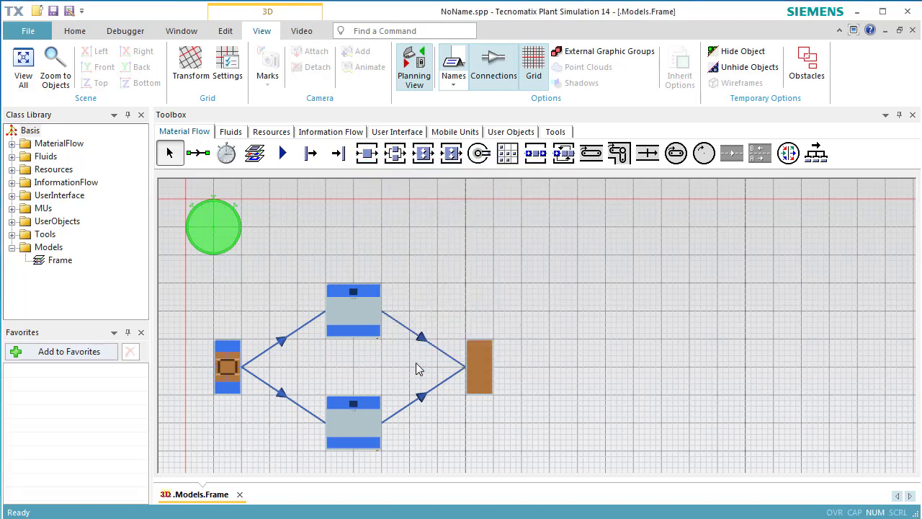
pyautogui.click(555, 134)
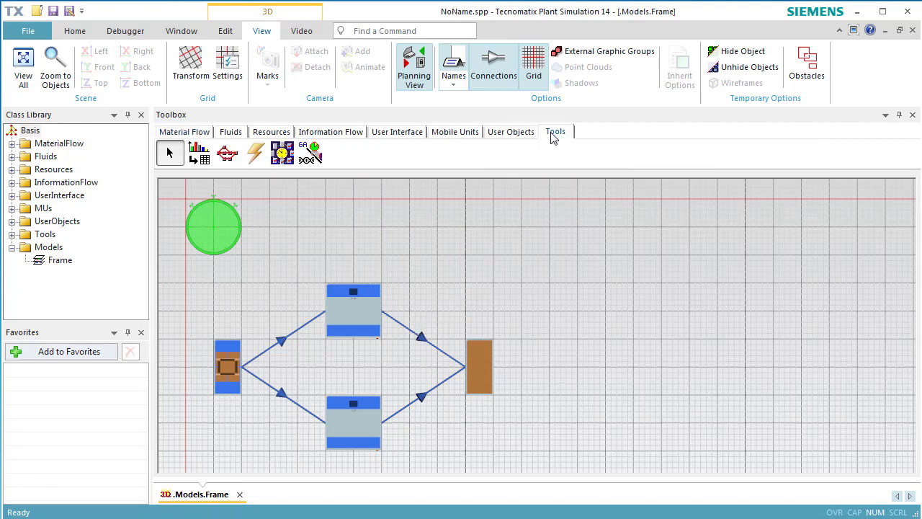
pyautogui.click(285, 154)
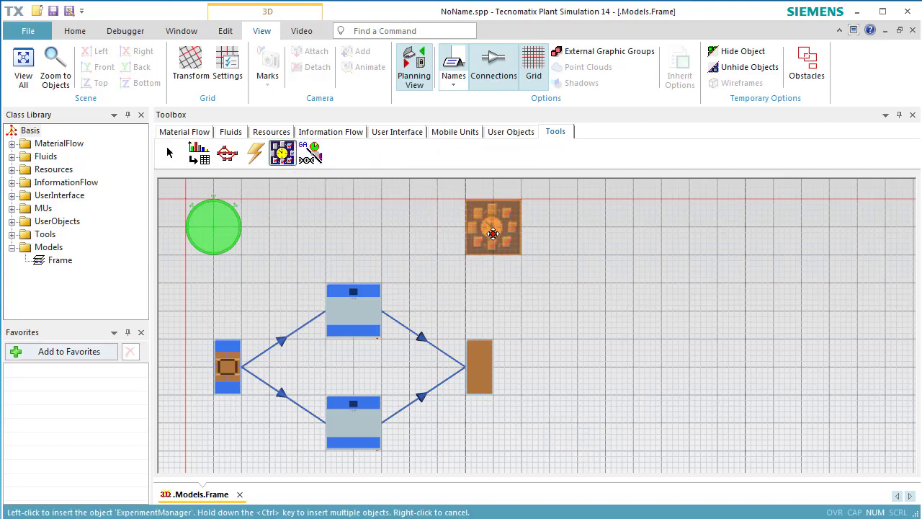
pyautogui.click(493, 233)
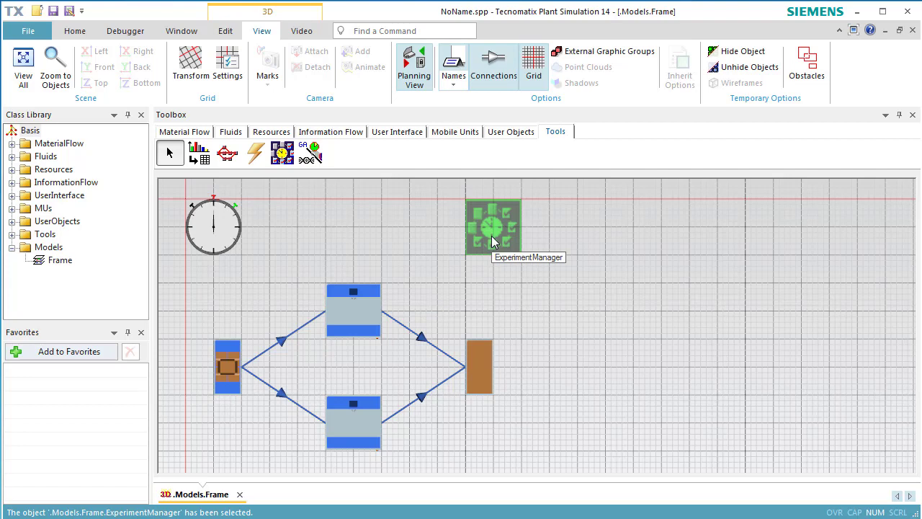
# Open the ExperimentManager's output value definition and add the lower SingleProc1's statWorkingPortion as the first output value.
pyautogui.doubleClick(491, 236)
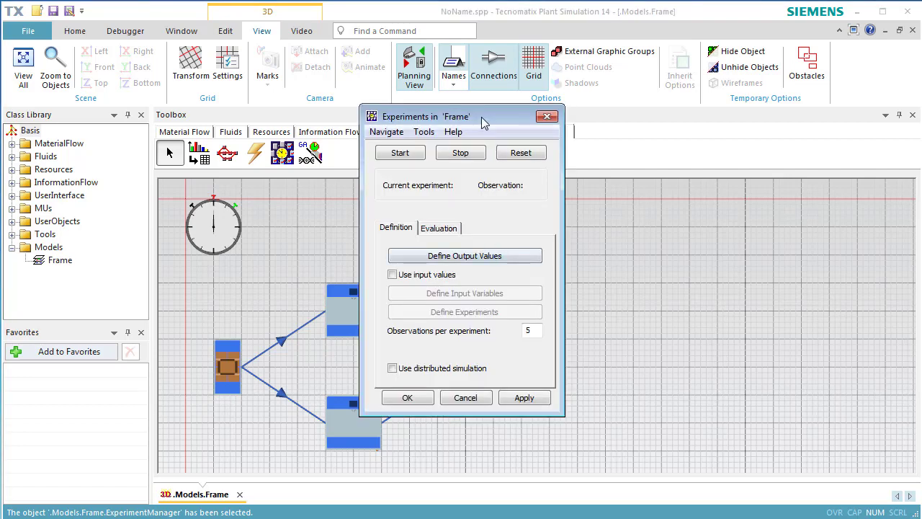
pyautogui.moveTo(482, 117); pyautogui.dragTo(820, 169)
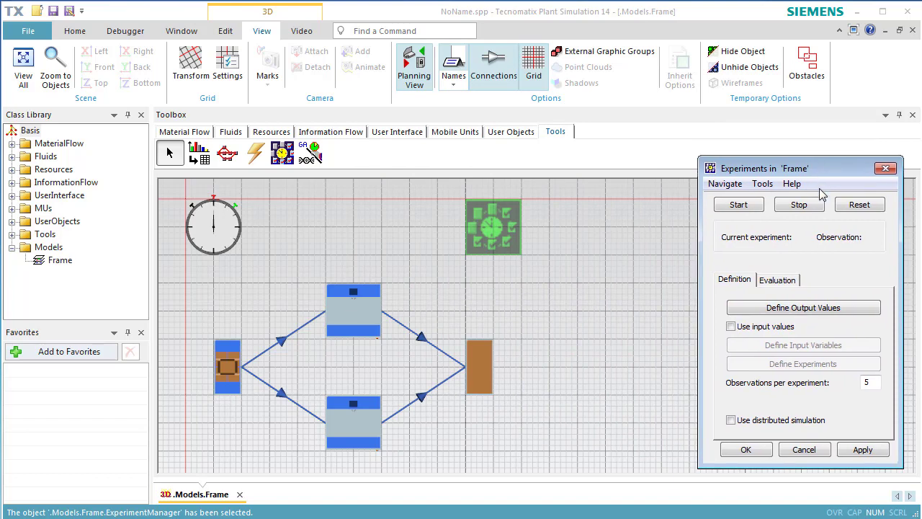
pyautogui.click(813, 311)
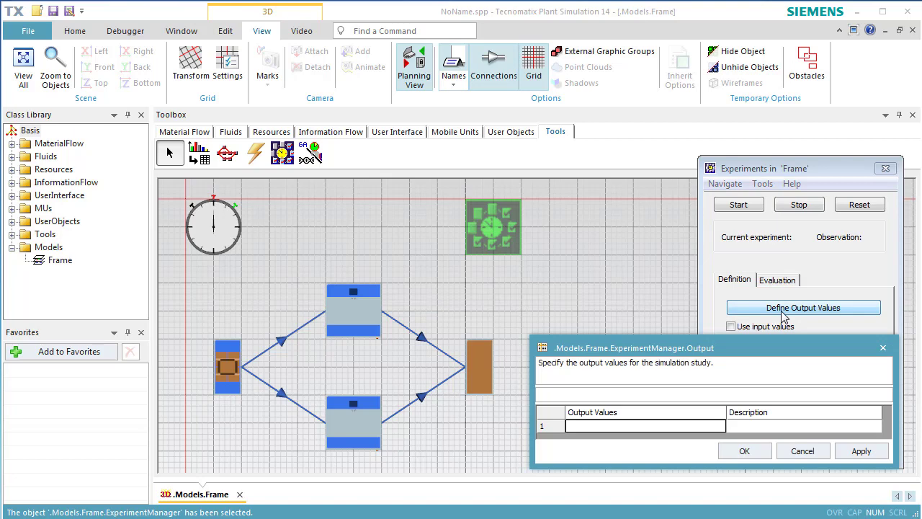
pyautogui.moveTo(336, 430); pyautogui.dragTo(615, 432)
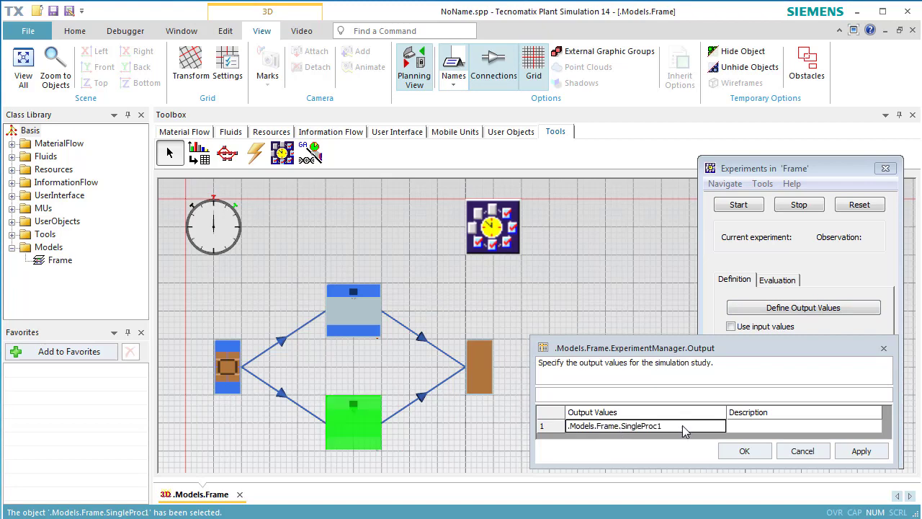
pyautogui.click(683, 427)
pyautogui.write('.stat')
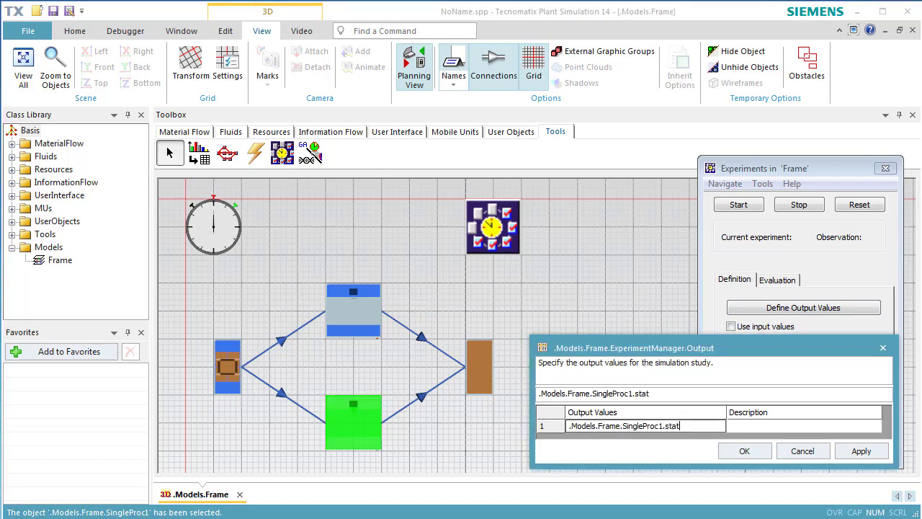
pyautogui.press('Return')
pyautogui.write('WorkingPortion')
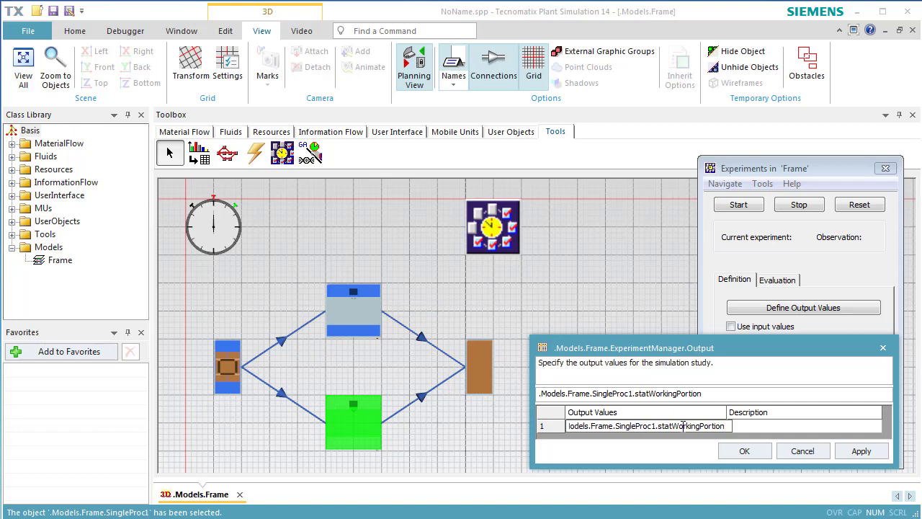
# Describe the first output value as Utilization of Auxiliary Machine and apply it.
pyautogui.click(758, 429)
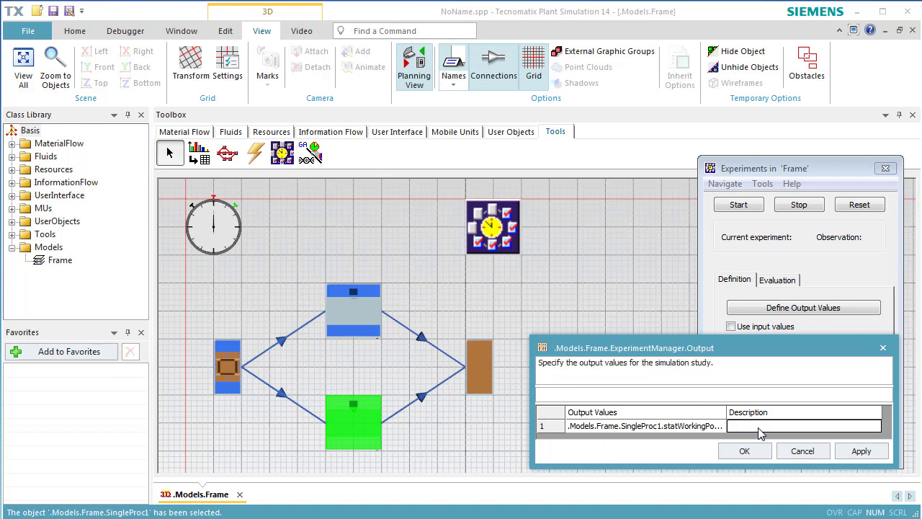
pyautogui.write('il')
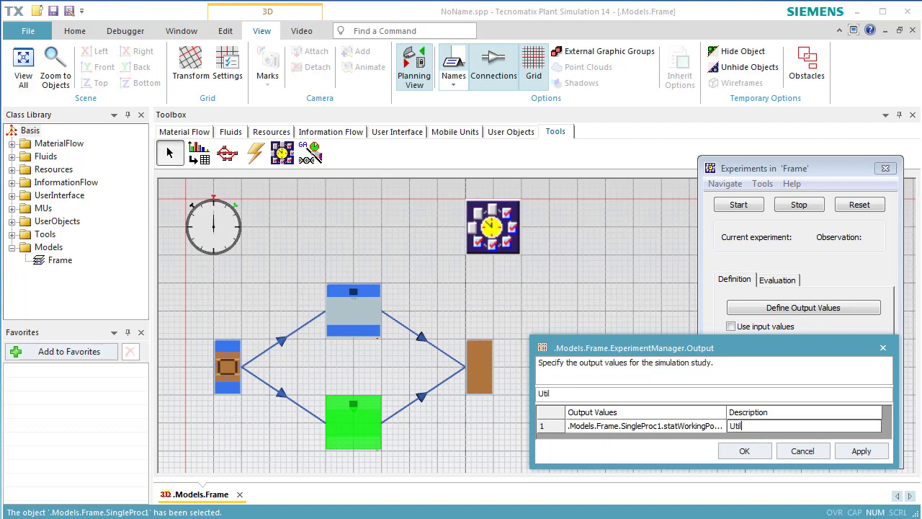
pyautogui.write('ization of Auxiliar')
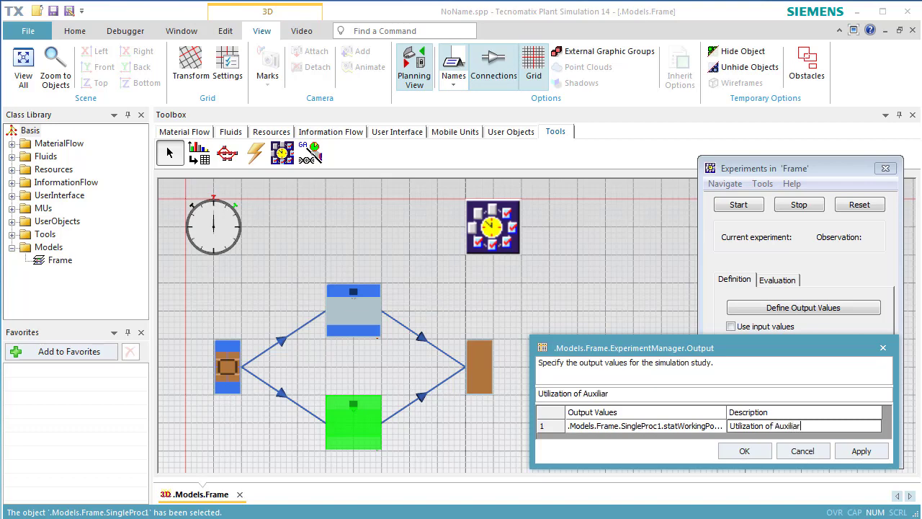
pyautogui.write('y Machine')
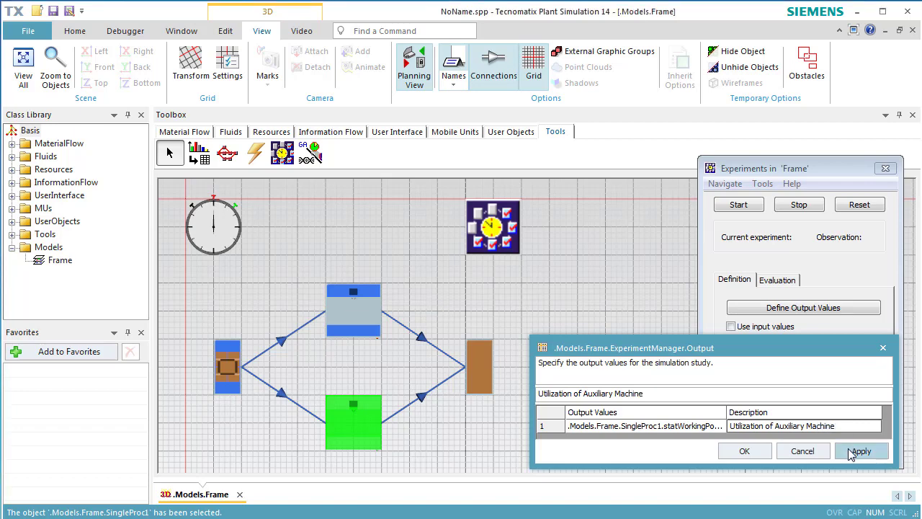
pyautogui.click(852, 451)
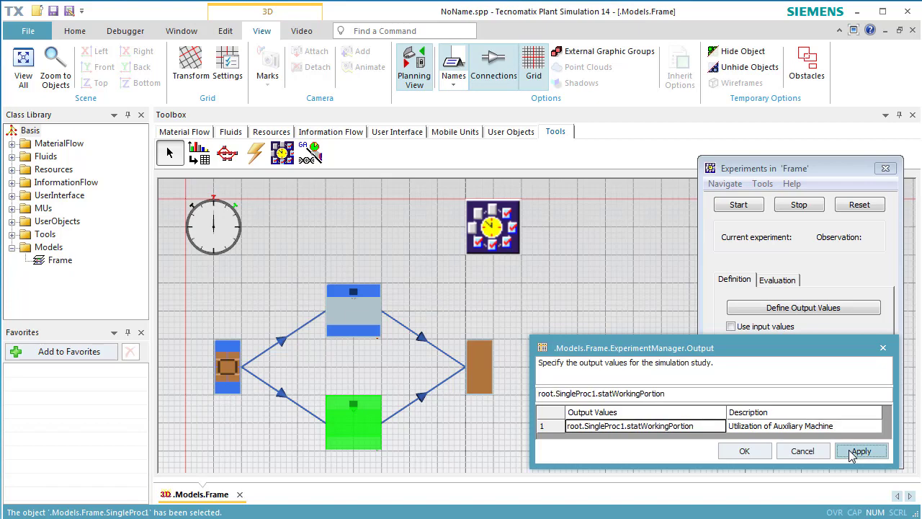
pyautogui.click(850, 427)
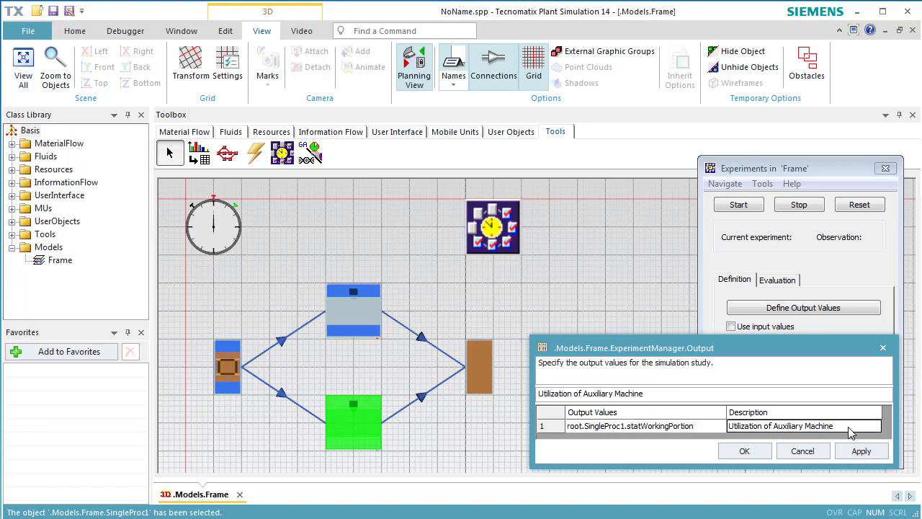
pyautogui.press('Return')
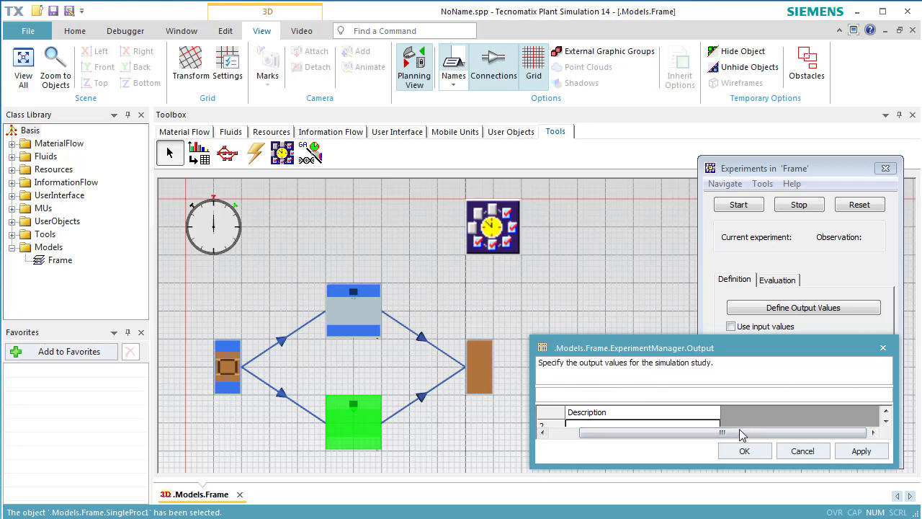
# Enlarge the output table and add the upper SingleProc's statFailPortion as the second output value.
pyautogui.moveTo(696, 433); pyautogui.dragTo(666, 434)
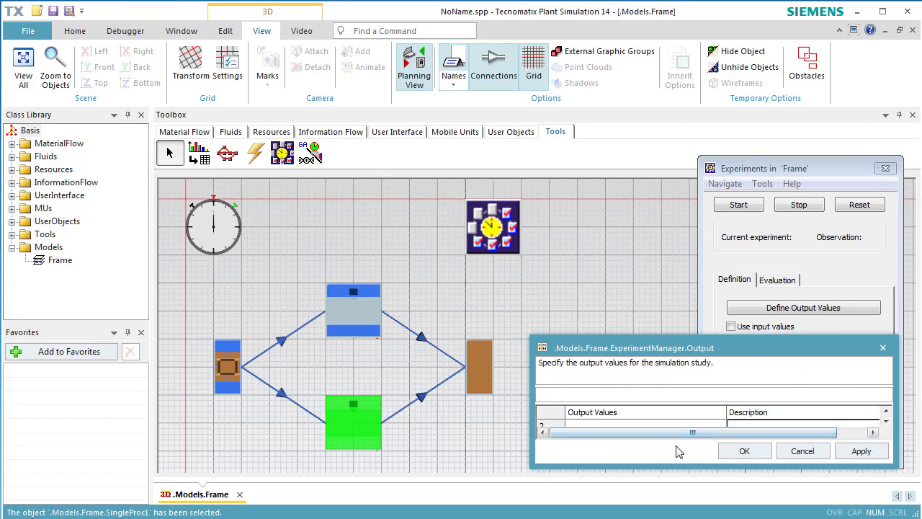
pyautogui.moveTo(689, 469); pyautogui.dragTo(689, 499)
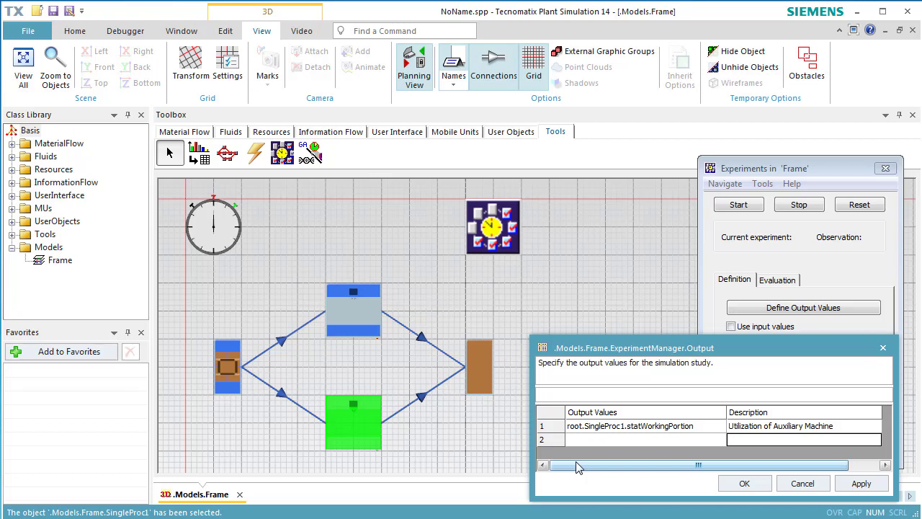
pyautogui.moveTo(354, 421); pyautogui.dragTo(580, 449)
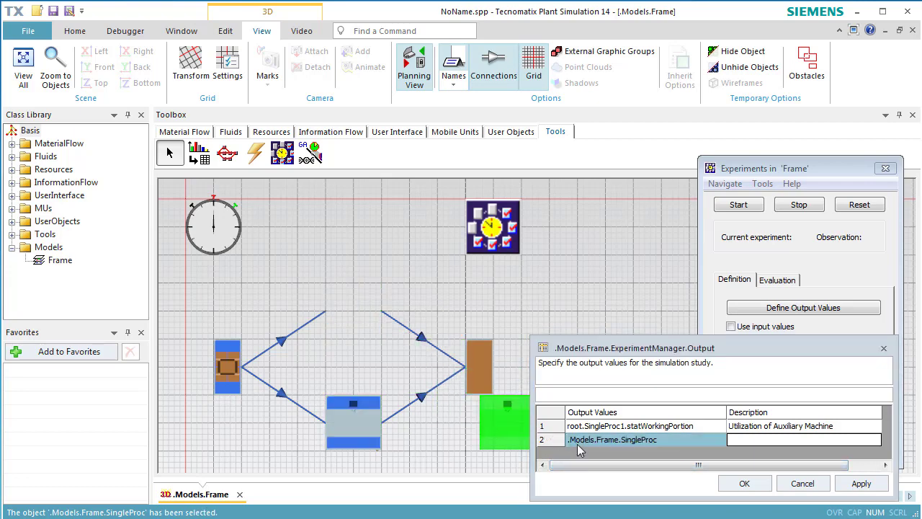
pyautogui.click(679, 441)
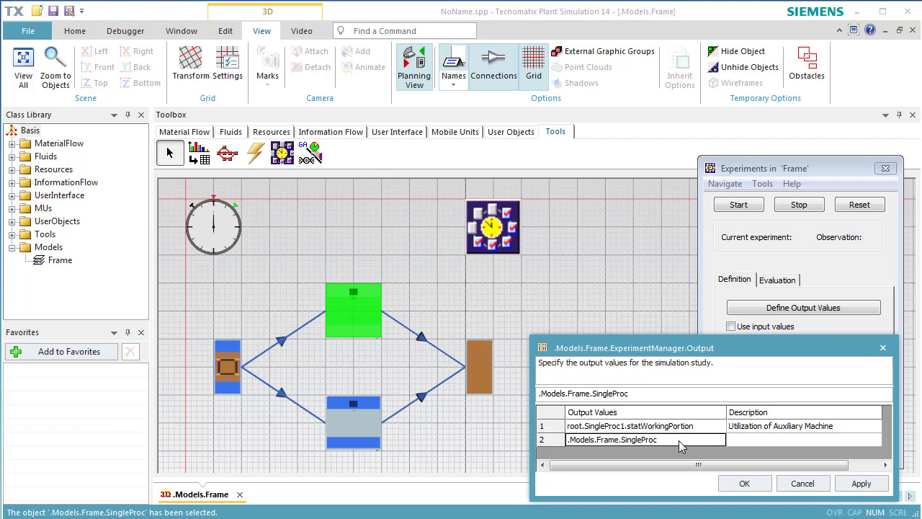
pyautogui.write('.stat')
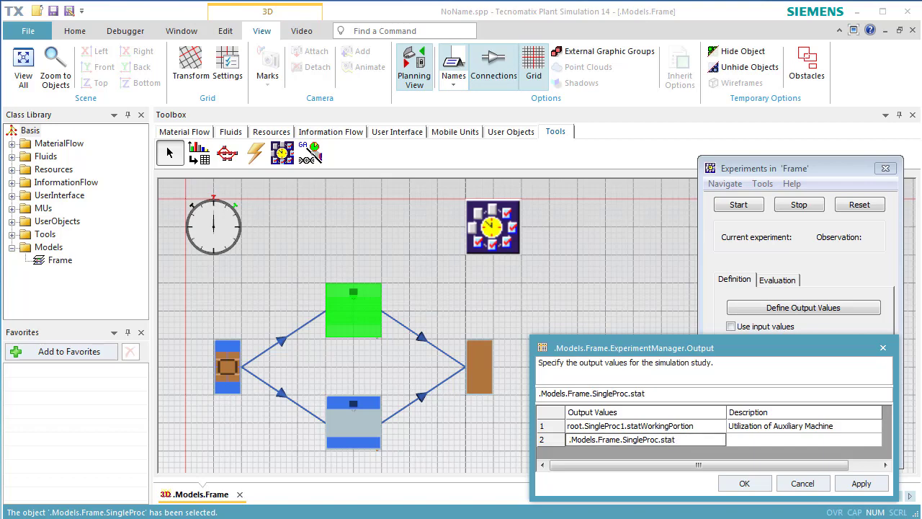
pyautogui.write('FailPortion')
pyautogui.click(740, 441)
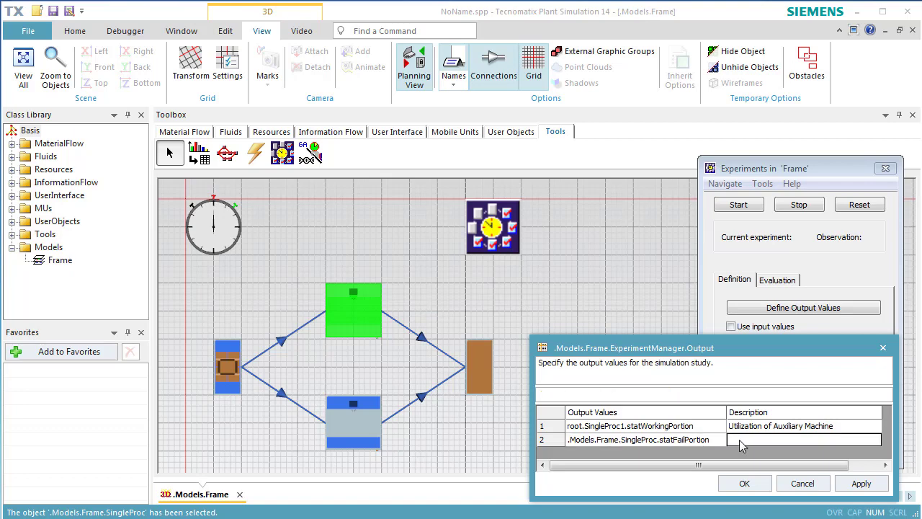
# Describe the second output value as Portion of Fail of the MainMachine, apply it and confirm the dialog.
pyautogui.write('Portion ')
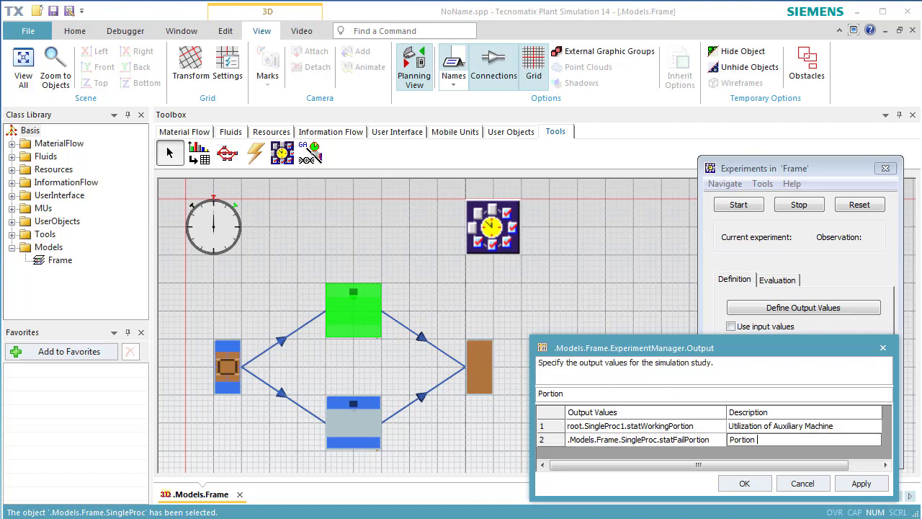
pyautogui.write('of Fail of the Main')
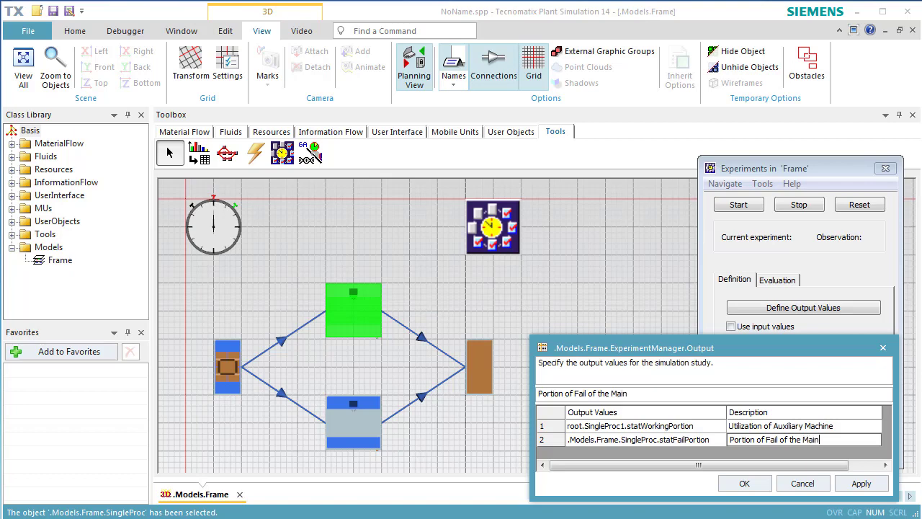
pyautogui.write('Machine')
pyautogui.click(852, 487)
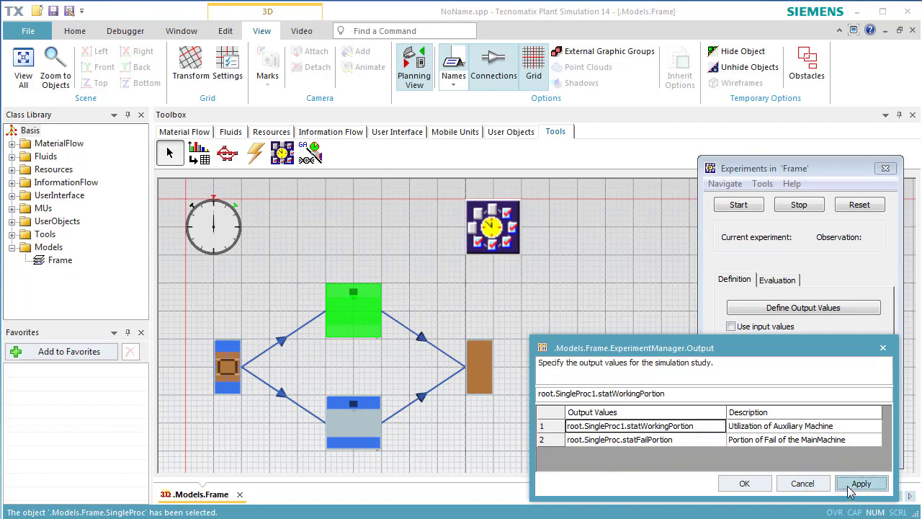
pyautogui.click(736, 486)
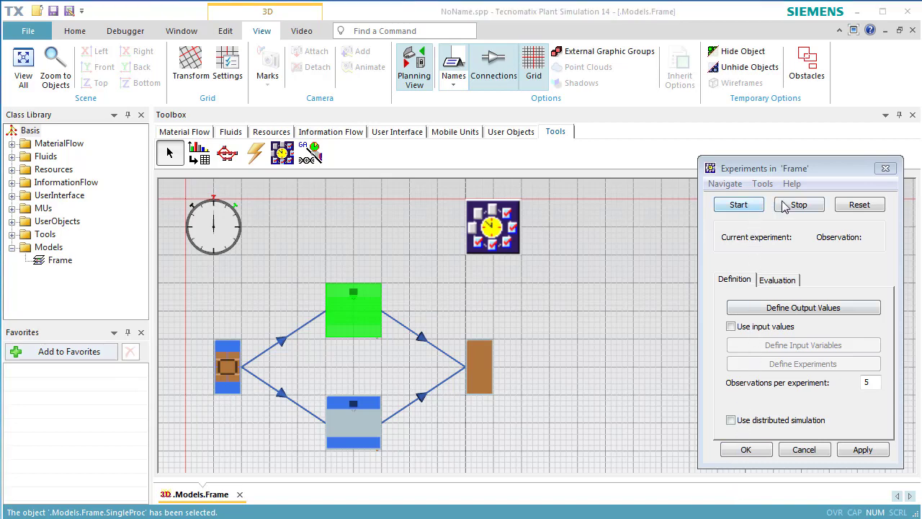
# Reset and start the experiment run, then acknowledge the completion message.
pyautogui.click(858, 207)
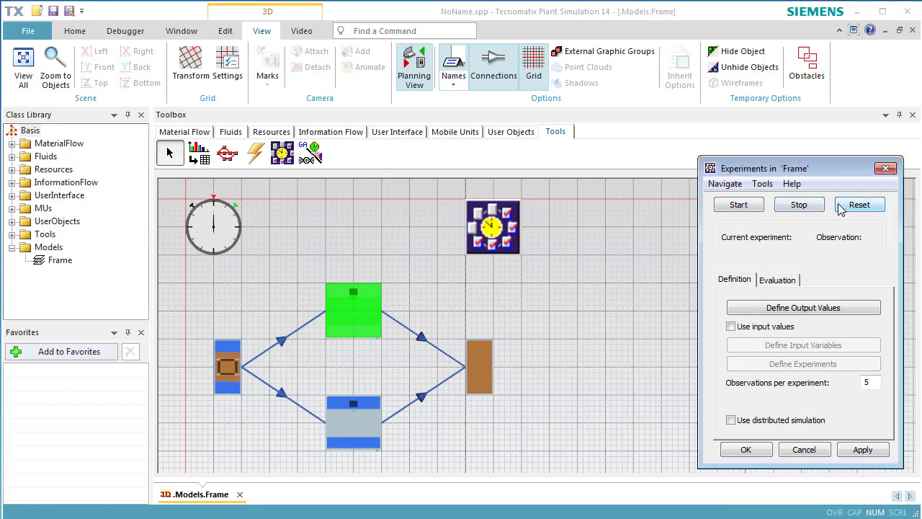
pyautogui.click(739, 205)
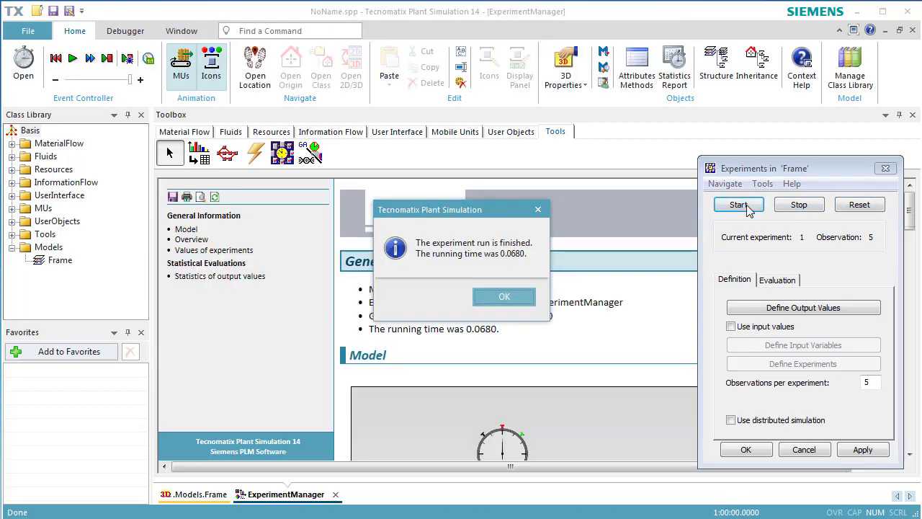
pyautogui.click(506, 295)
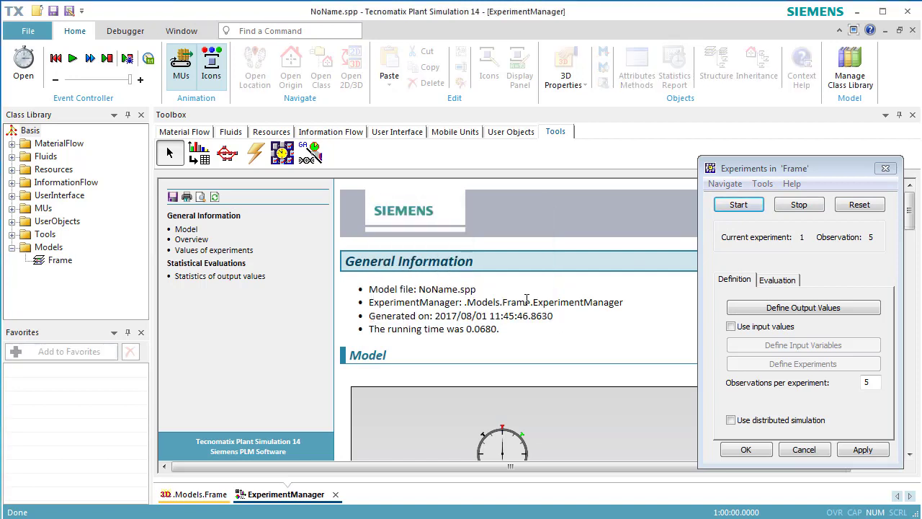
# Review the statistics of output values in the experiment report, then close the report.
pyautogui.click(231, 281)
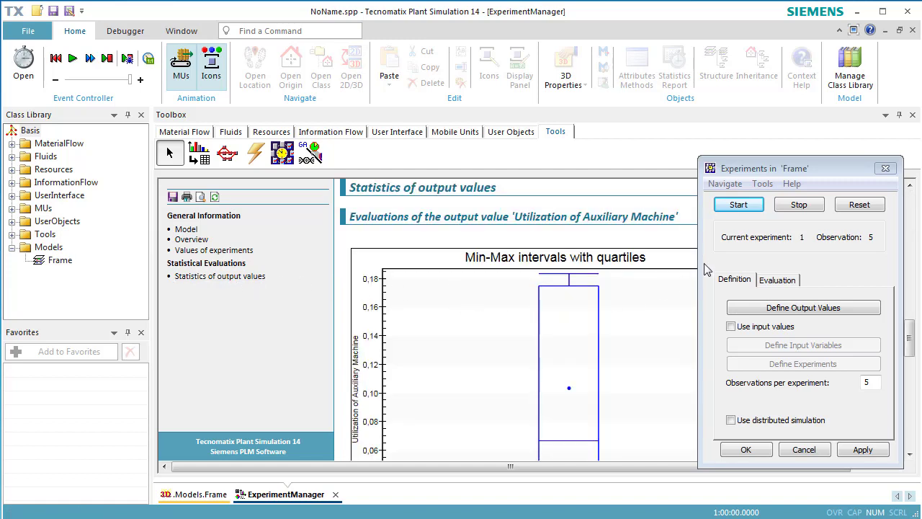
pyautogui.scroll(1, 670, 358)
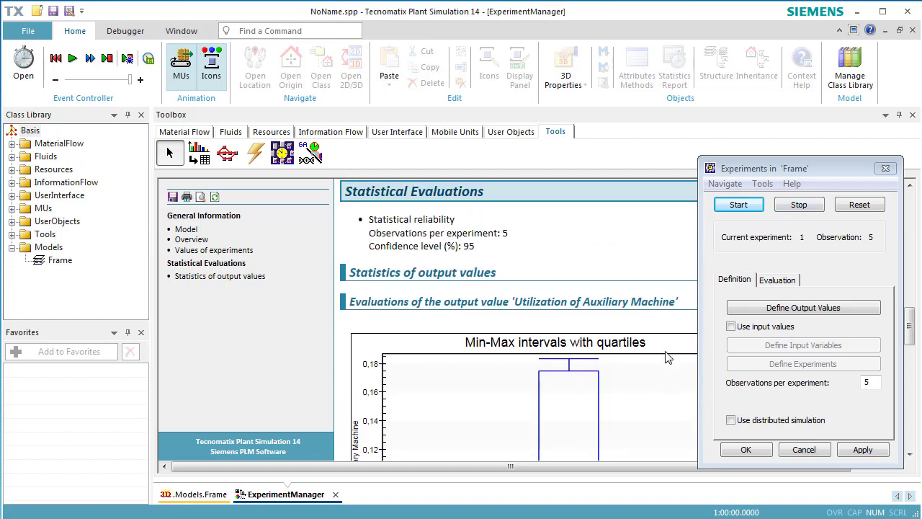
pyautogui.scroll(-3, 669, 359)
pyautogui.scroll(1, 664, 359)
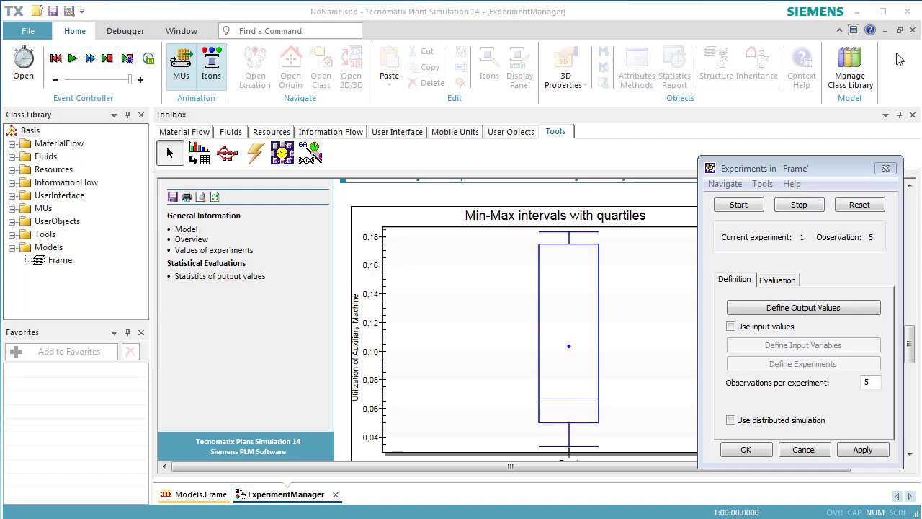
pyautogui.click(913, 30)
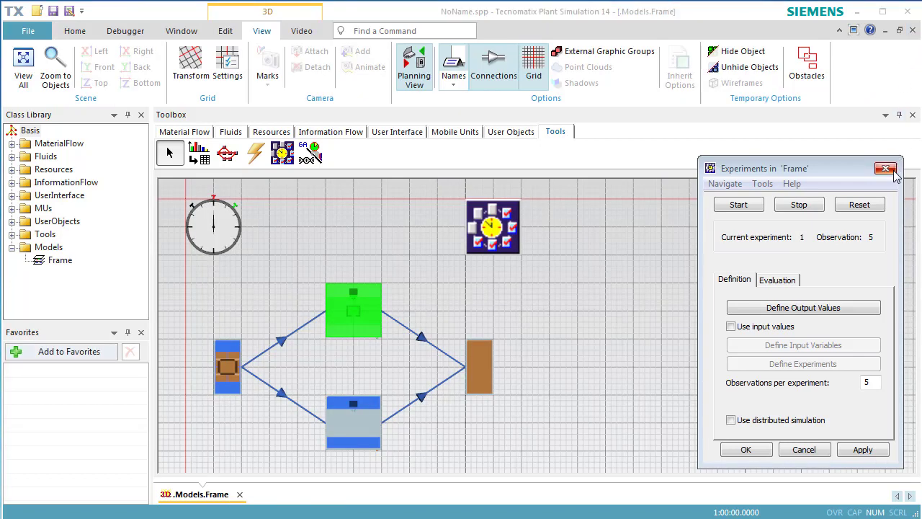
# Open the experiment's detailed results table, scroll through it, and close it.
pyautogui.click(790, 281)
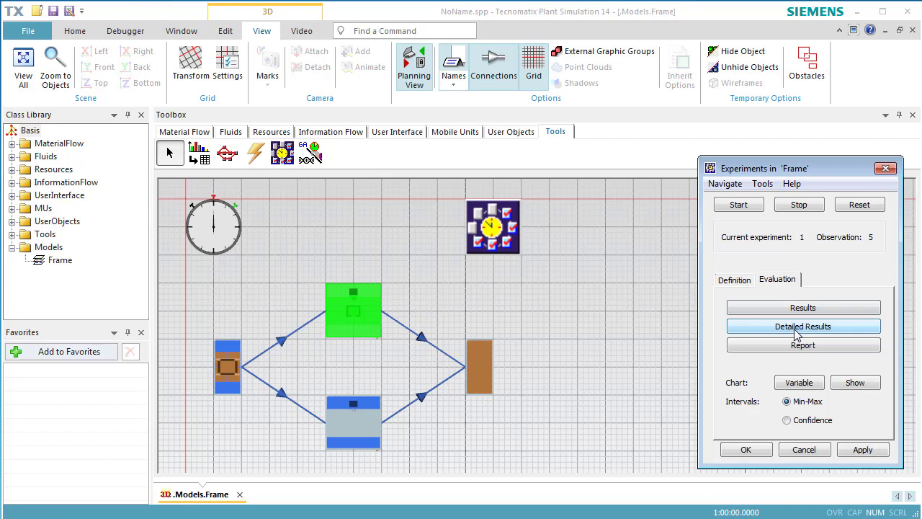
pyautogui.click(795, 331)
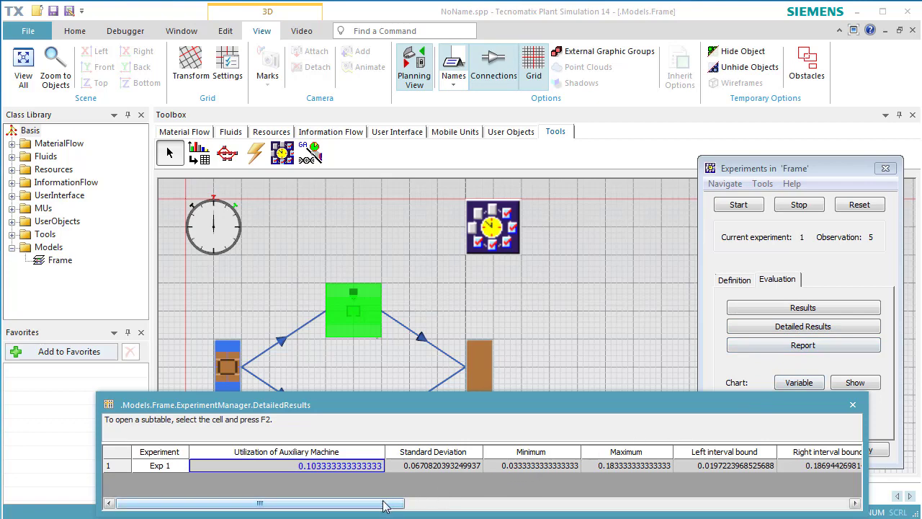
pyautogui.moveTo(389, 505)
pyautogui.mouseDown()
pyautogui.moveTo(465, 507)
pyautogui.moveTo(382, 508)
pyautogui.mouseUp()
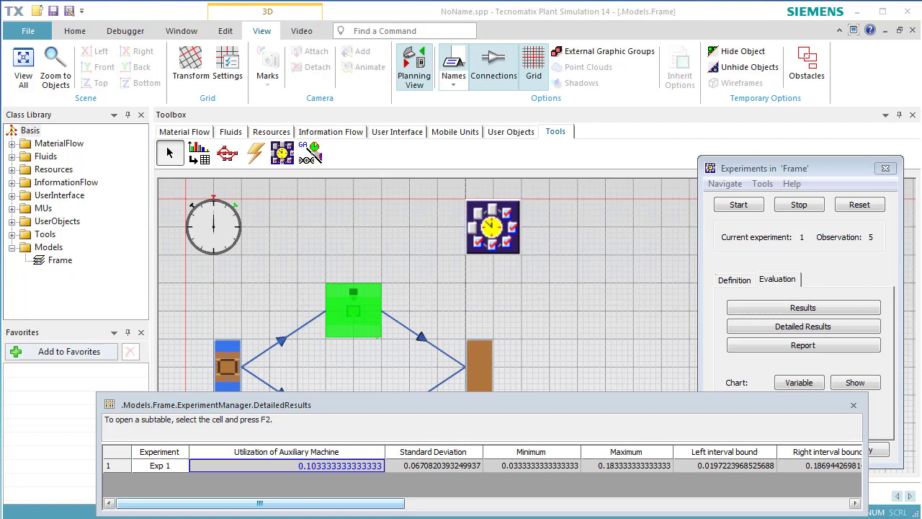
pyautogui.click(854, 407)
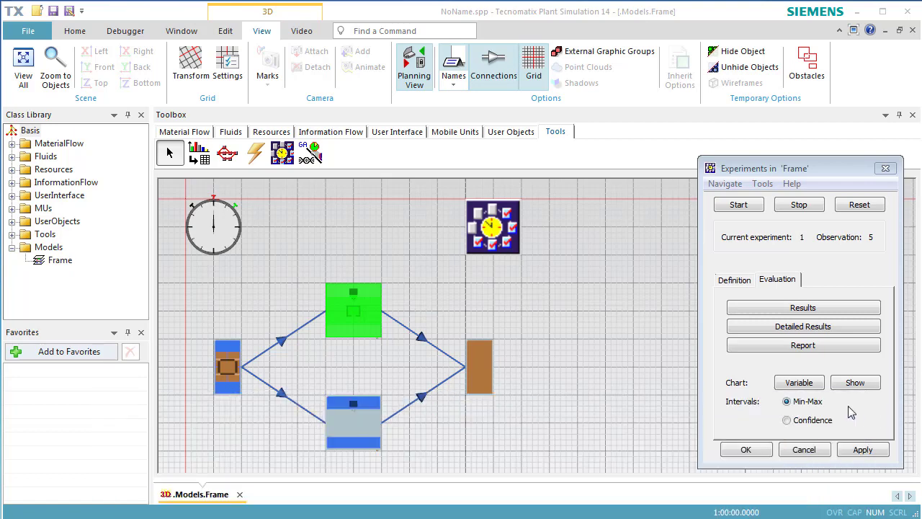
# Enable input values and add the upper SingleProc's Availability as the input variable.
pyautogui.click(737, 283)
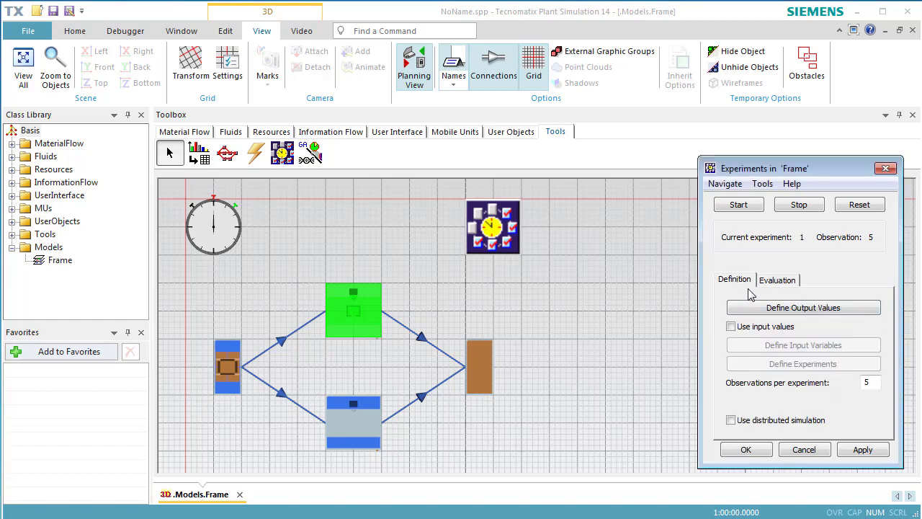
pyautogui.click(762, 332)
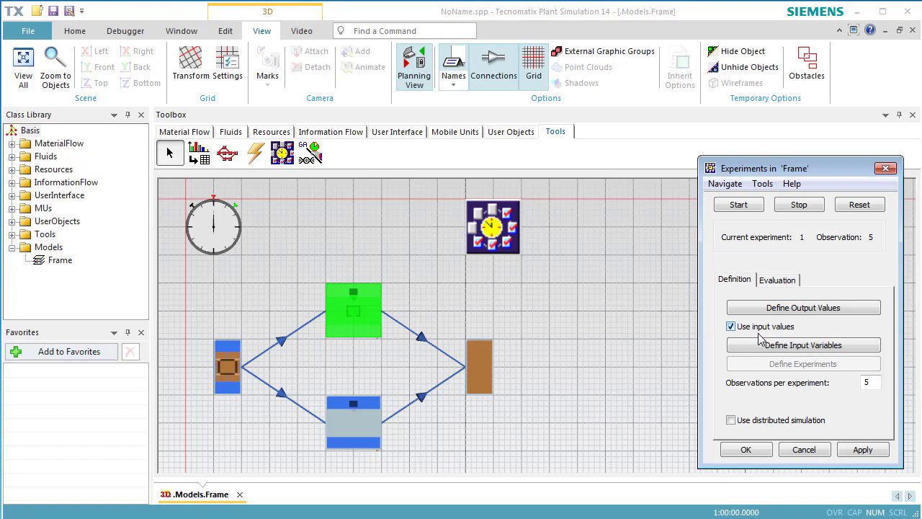
pyautogui.click(762, 350)
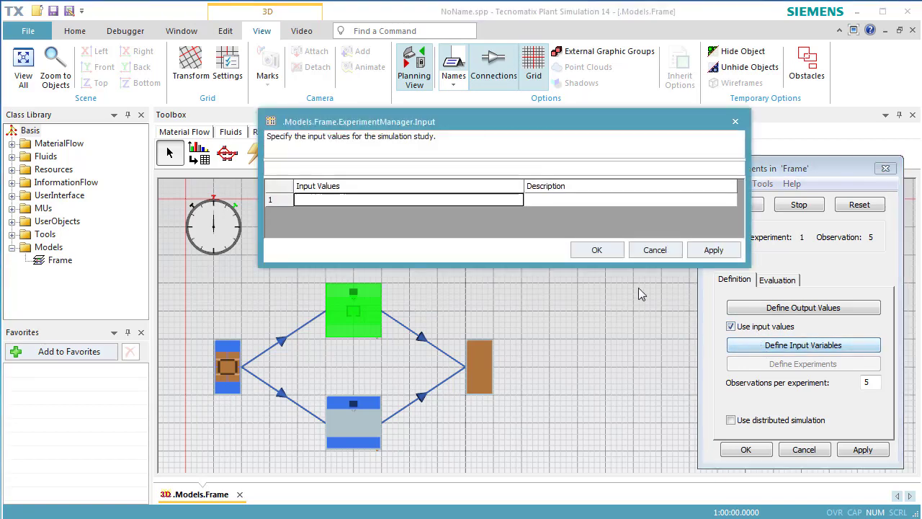
pyautogui.moveTo(359, 317); pyautogui.dragTo(401, 202)
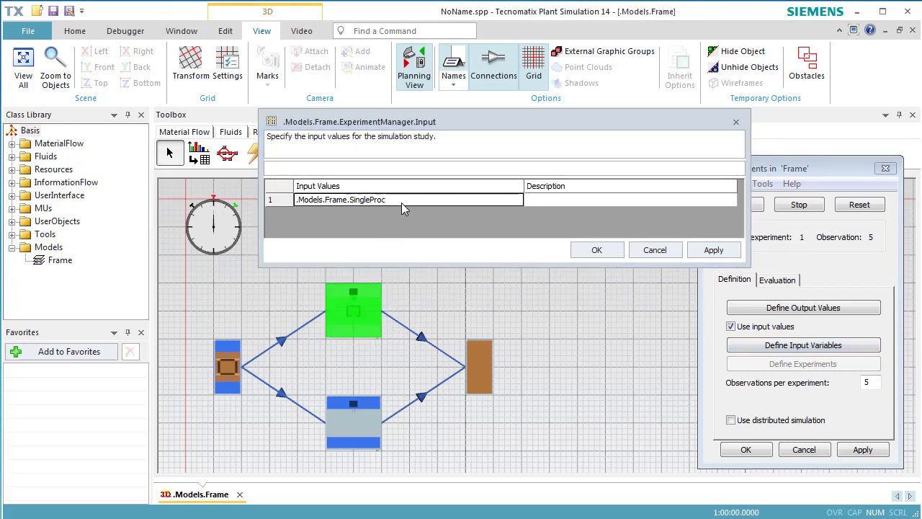
pyautogui.click(402, 203)
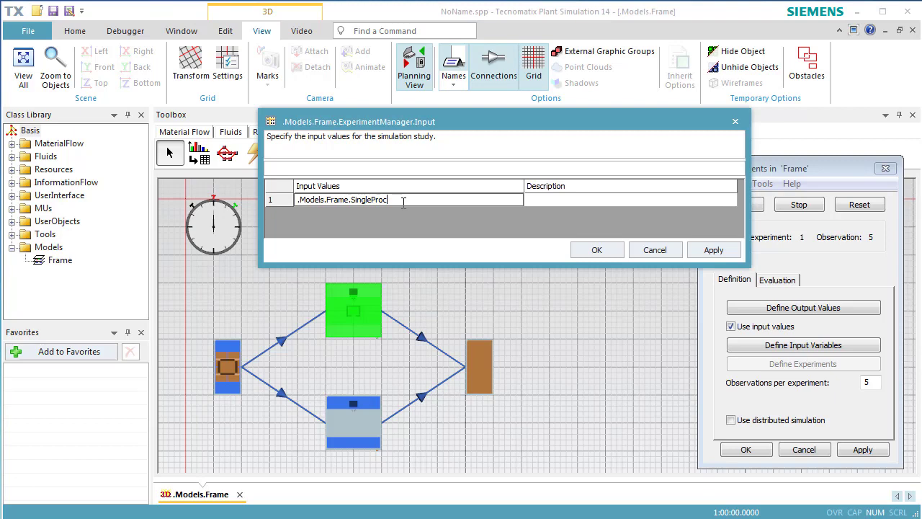
pyautogui.write('.Avai')
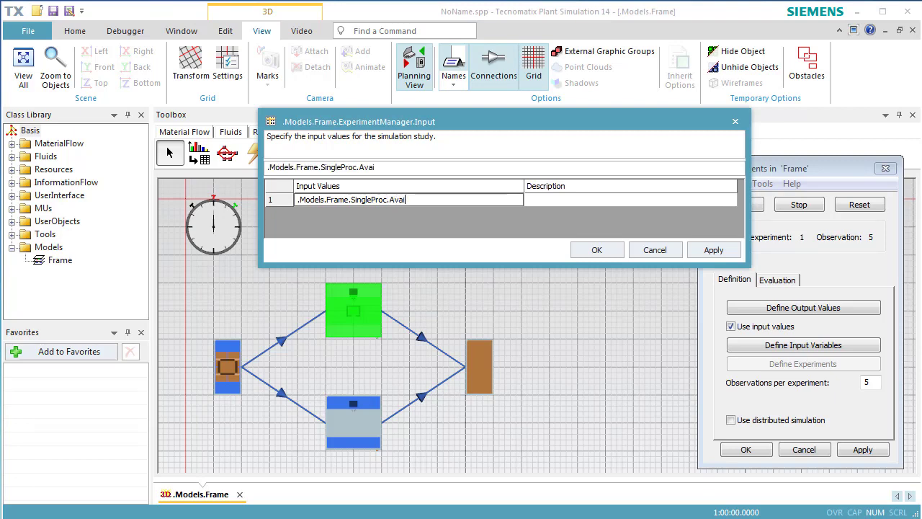
pyautogui.write('lability')
# Describe the input variable as Availability of MainMachine and confirm the dialog.
pyautogui.click(551, 204)
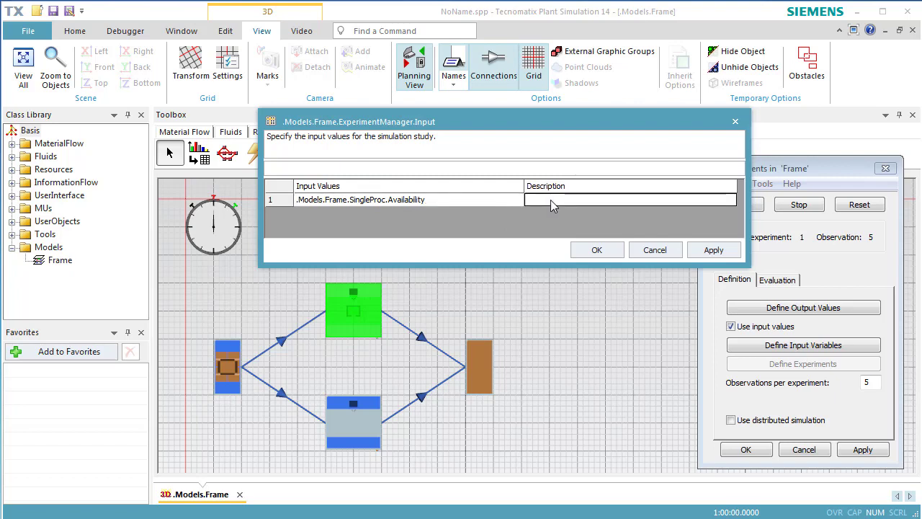
pyautogui.write('Availabi')
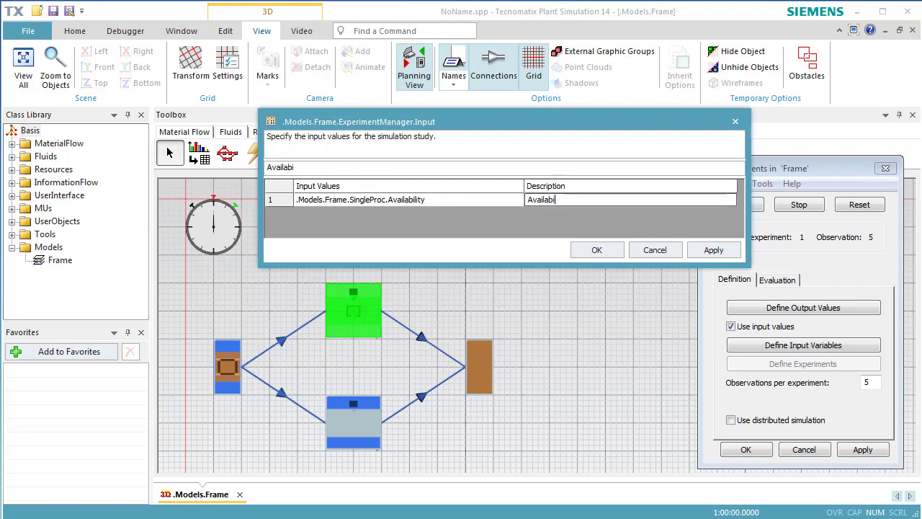
pyautogui.write('lity of ')
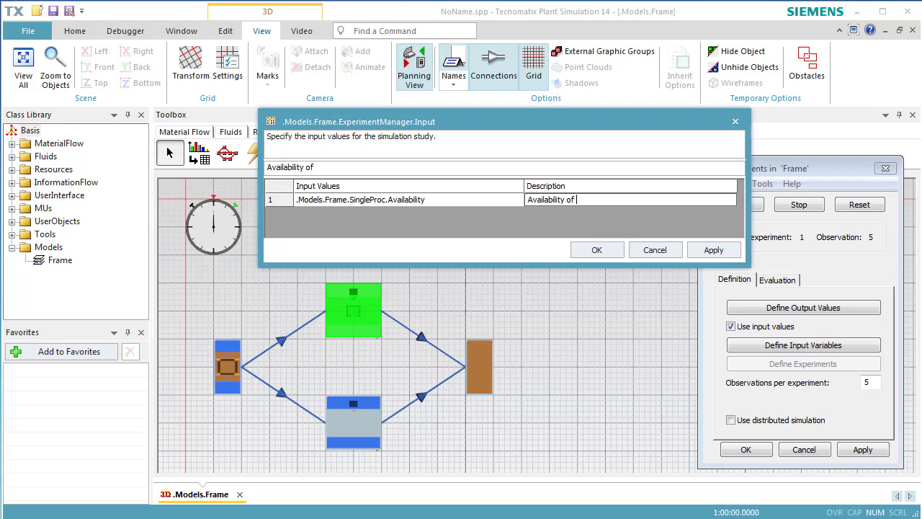
pyautogui.write('MainMachine')
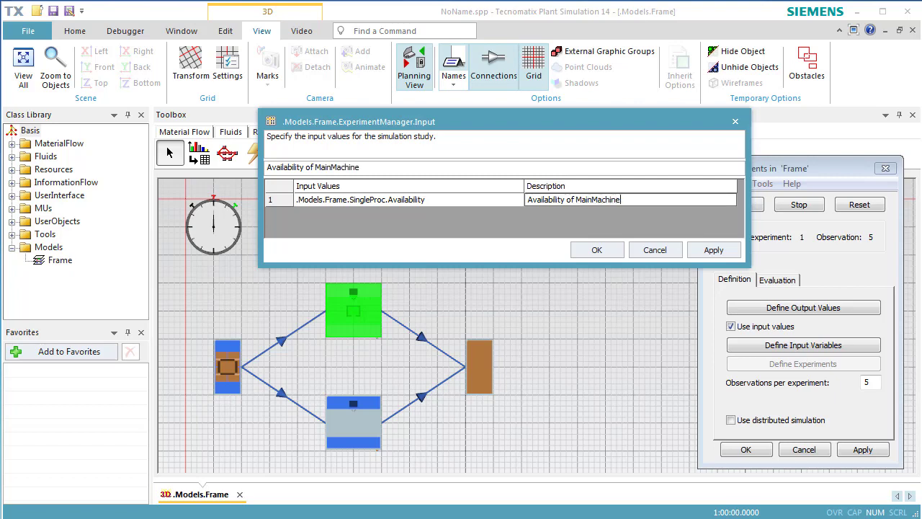
pyautogui.click(578, 250)
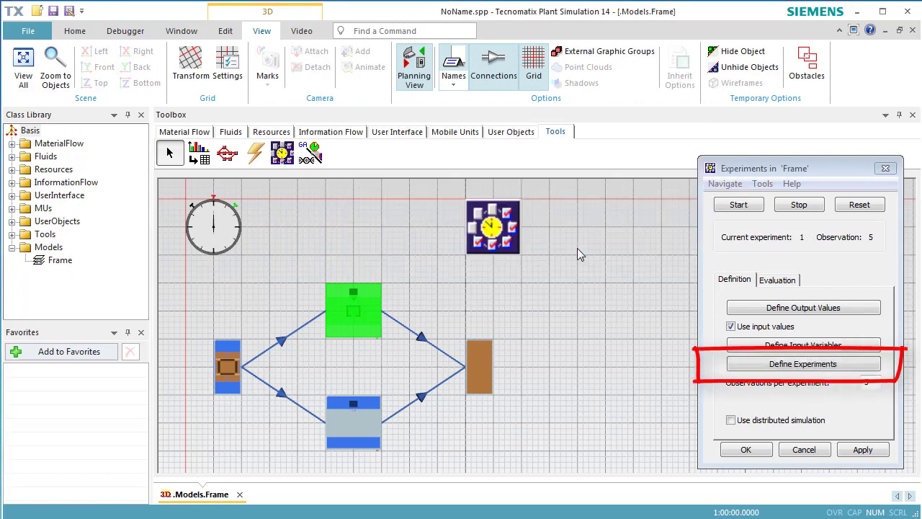
# Define three experiments with MainMachine availability values 85, 90 and 95, apply and confirm.
pyautogui.click(743, 364)
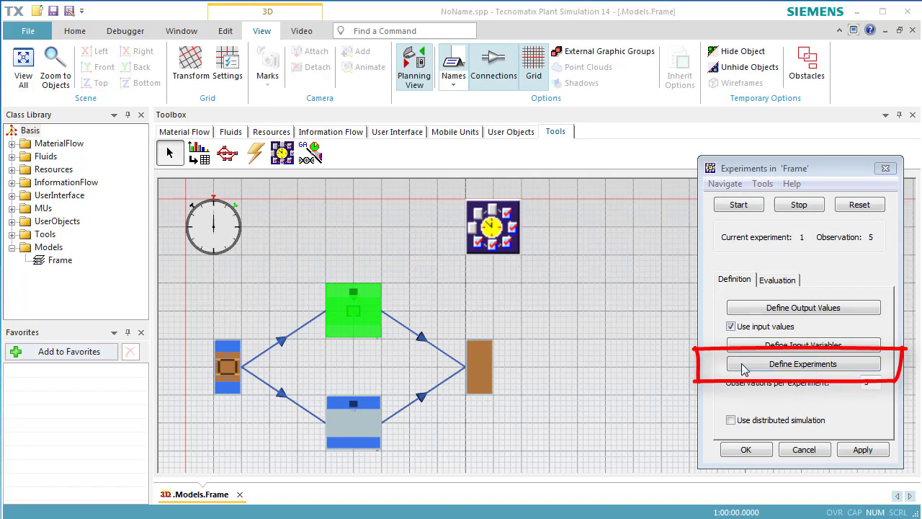
pyautogui.click(745, 368)
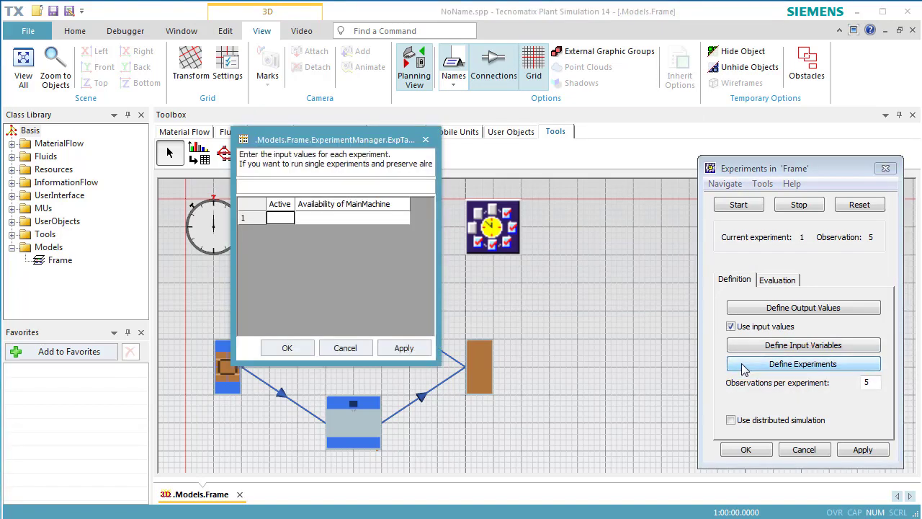
pyautogui.click(381, 221)
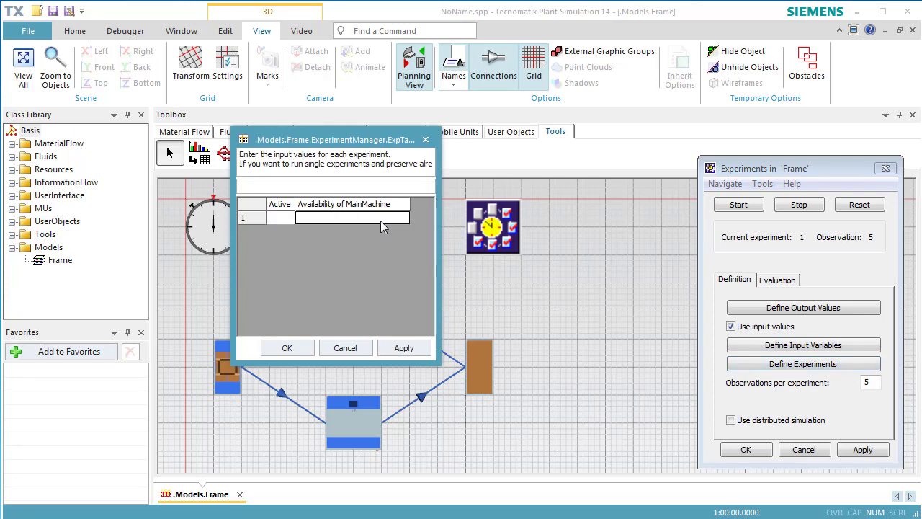
pyautogui.write('85')
pyautogui.press('Return')
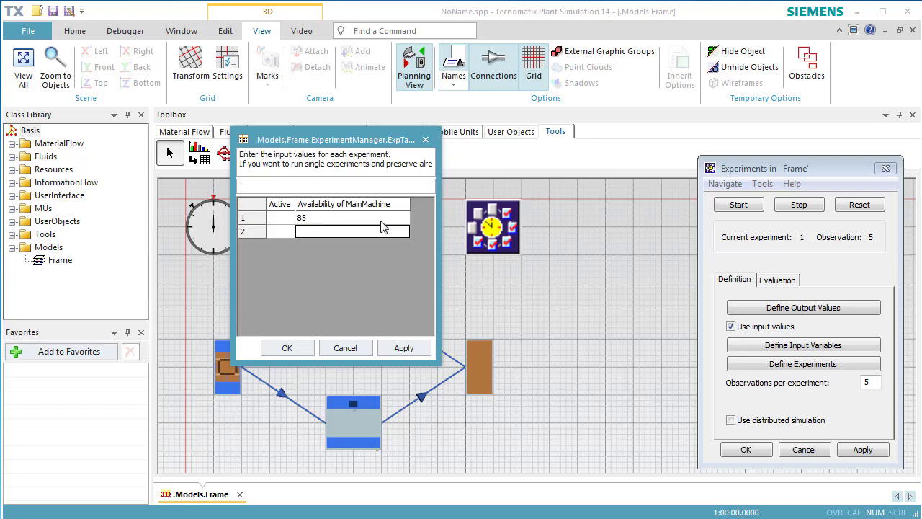
pyautogui.write('90')
pyautogui.press('Return')
pyautogui.write('95')
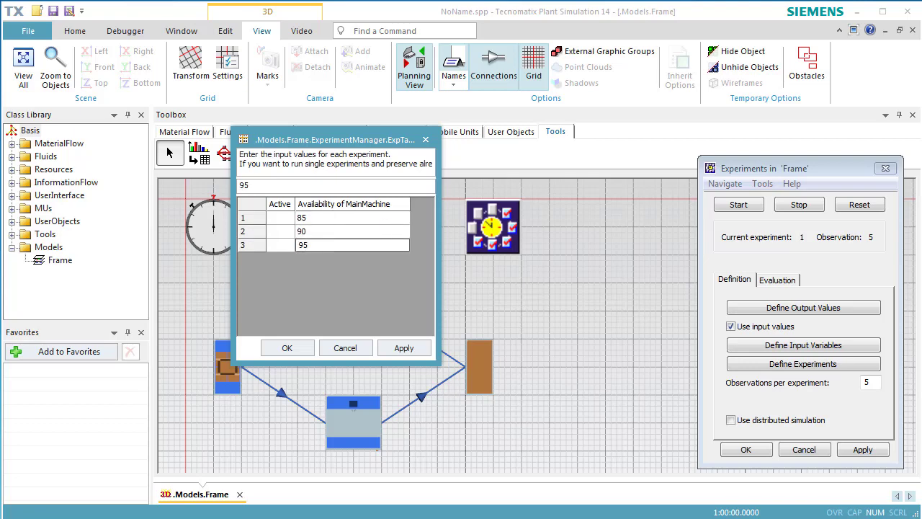
pyautogui.press('Return')
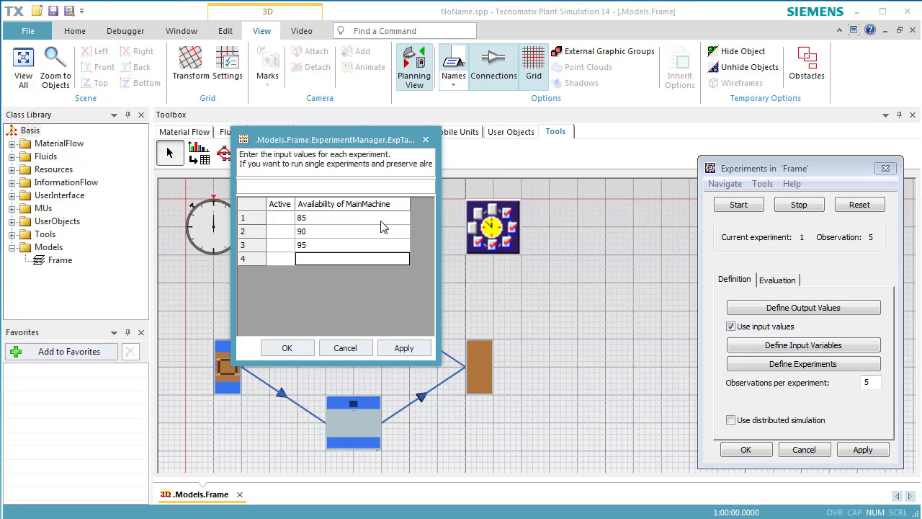
pyautogui.click(403, 352)
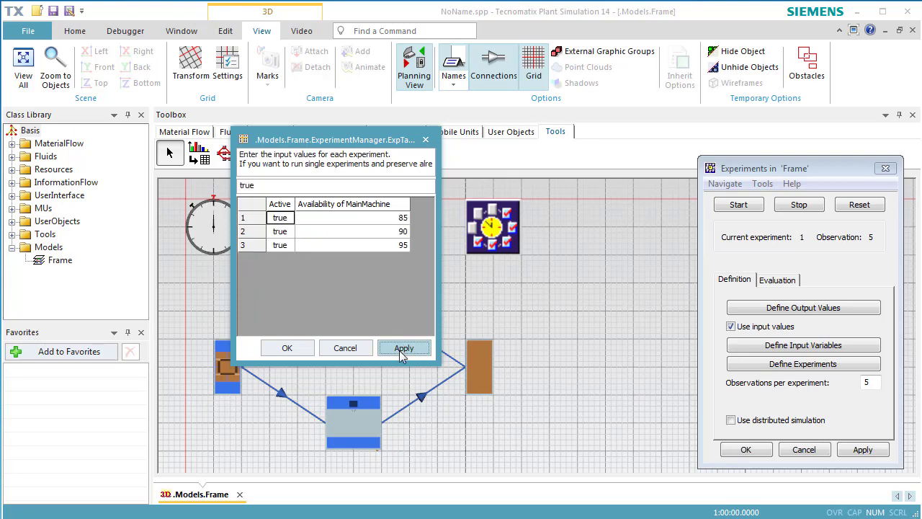
pyautogui.click(306, 350)
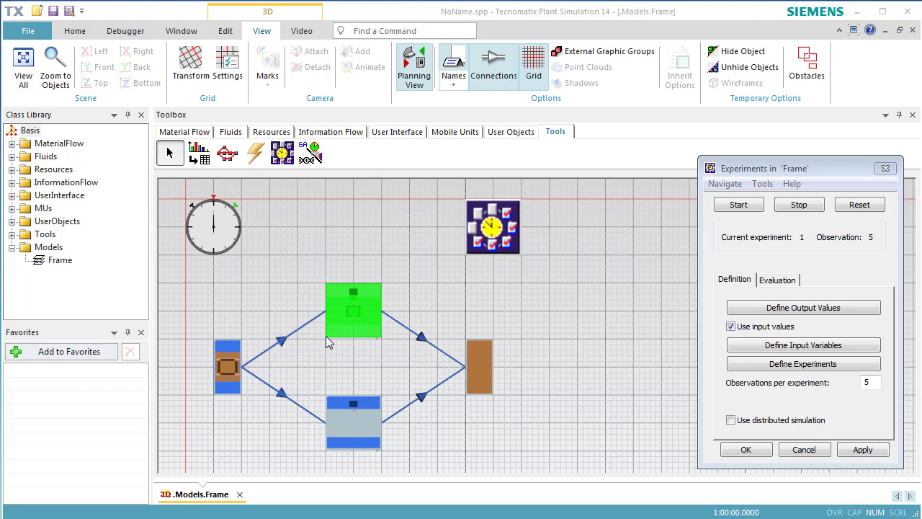
# Reset and start the experiment run, then acknowledge the completion message.
pyautogui.click(844, 207)
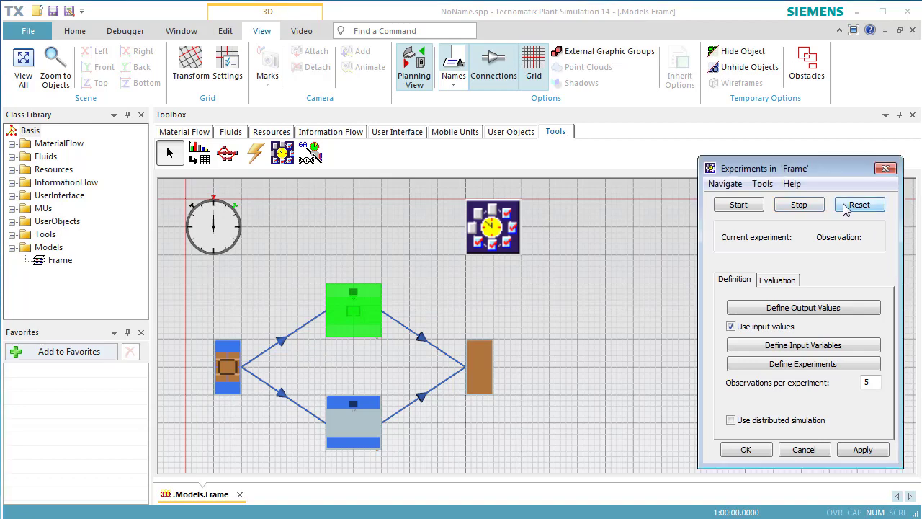
pyautogui.click(744, 206)
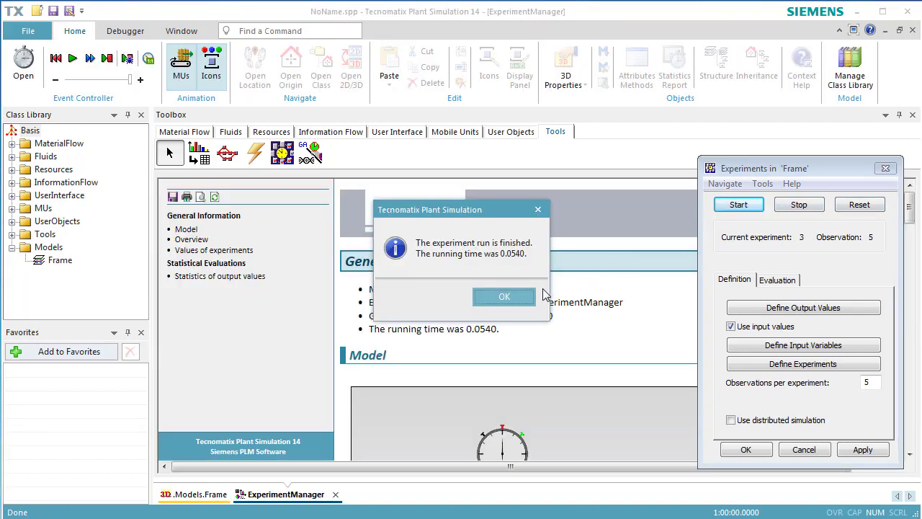
pyautogui.click(504, 297)
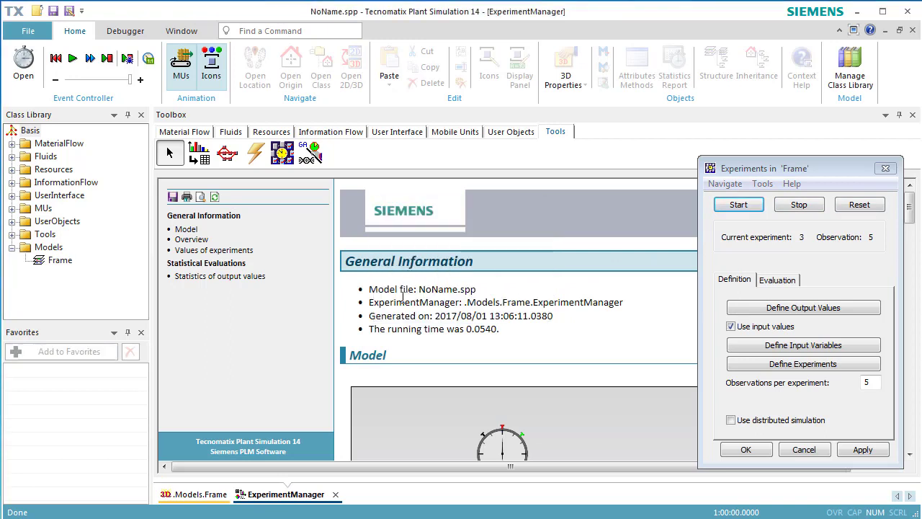
# Review the statistics of output values in the experiment report.
pyautogui.click(258, 277)
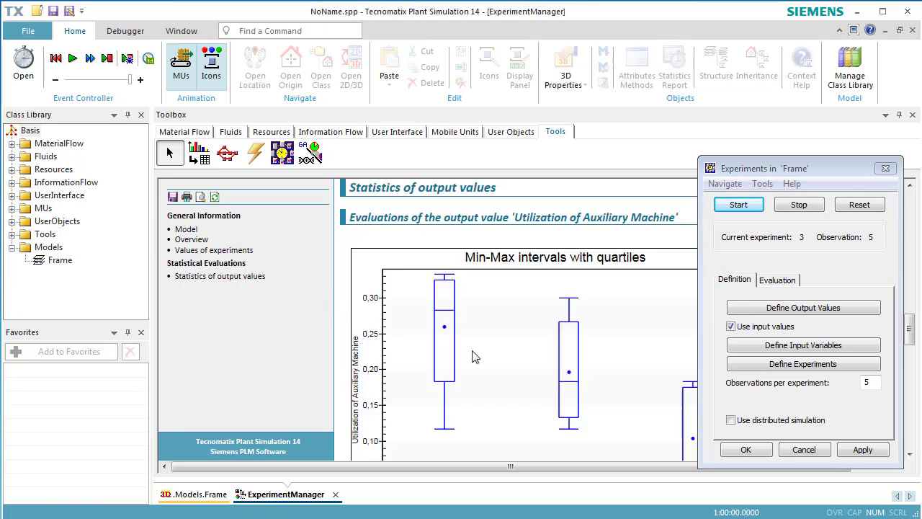
pyautogui.scroll(-1, 475, 357)
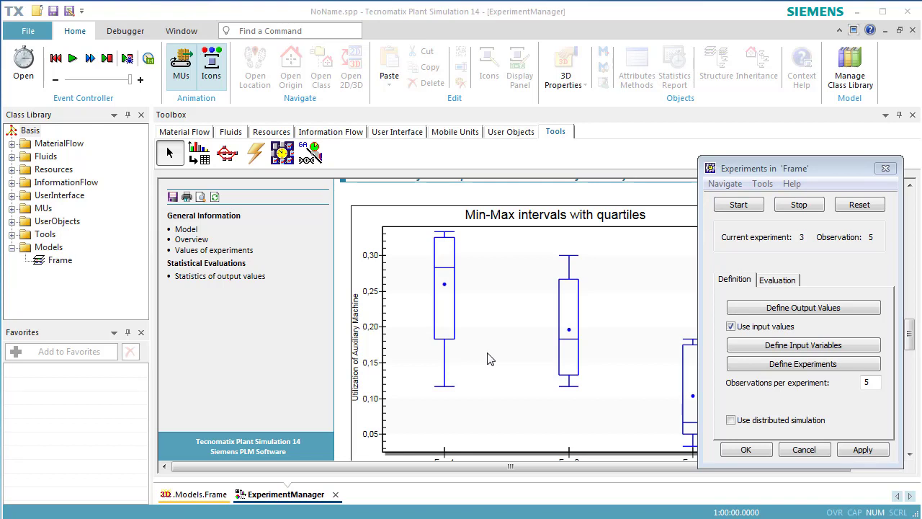
pyautogui.moveTo(830, 174); pyautogui.dragTo(841, 171)
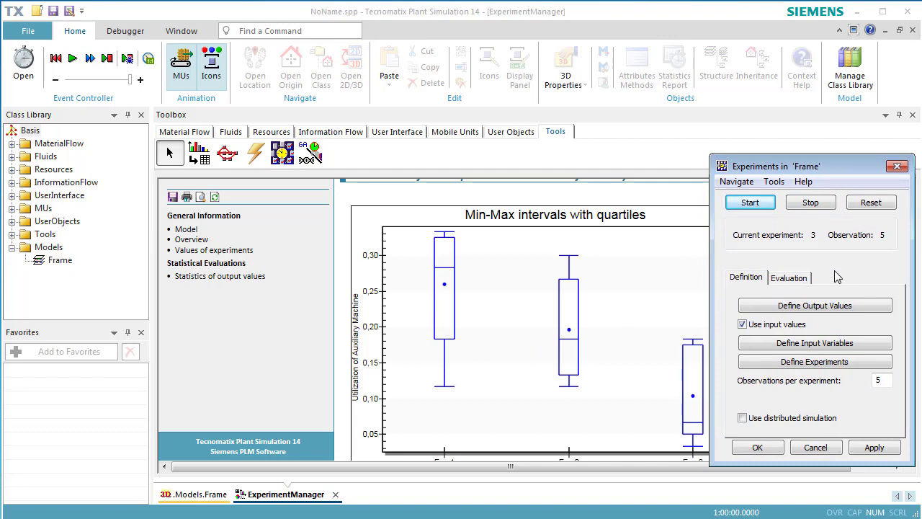
# Show the output chart with confidence intervals, then close the chart and the report.
pyautogui.click(807, 280)
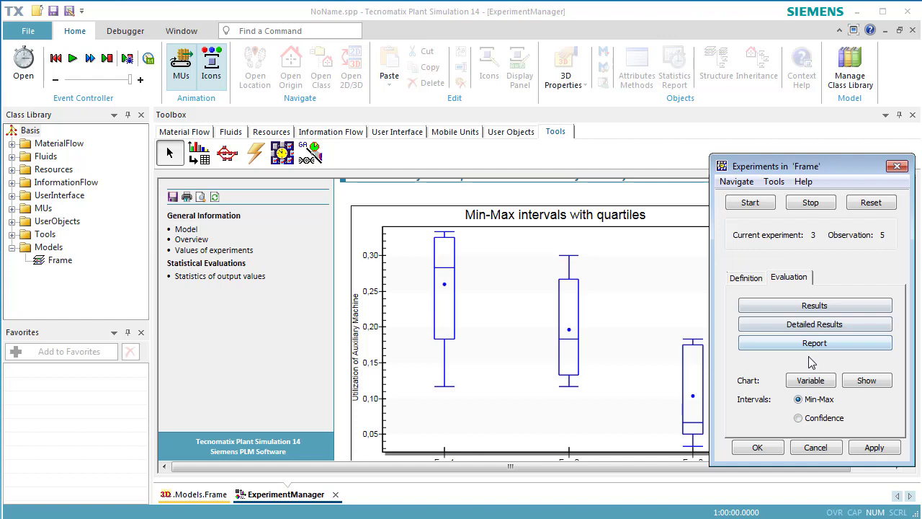
pyautogui.click(799, 419)
pyautogui.click(867, 381)
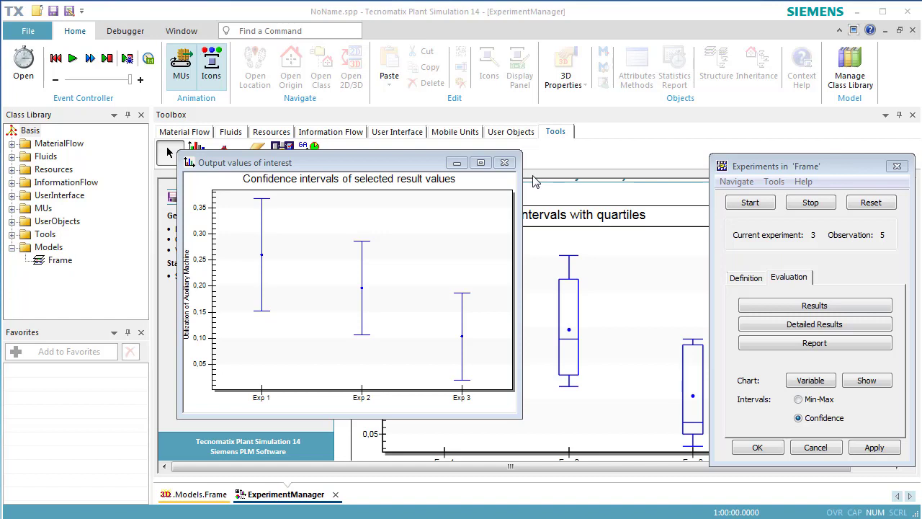
pyautogui.click(505, 162)
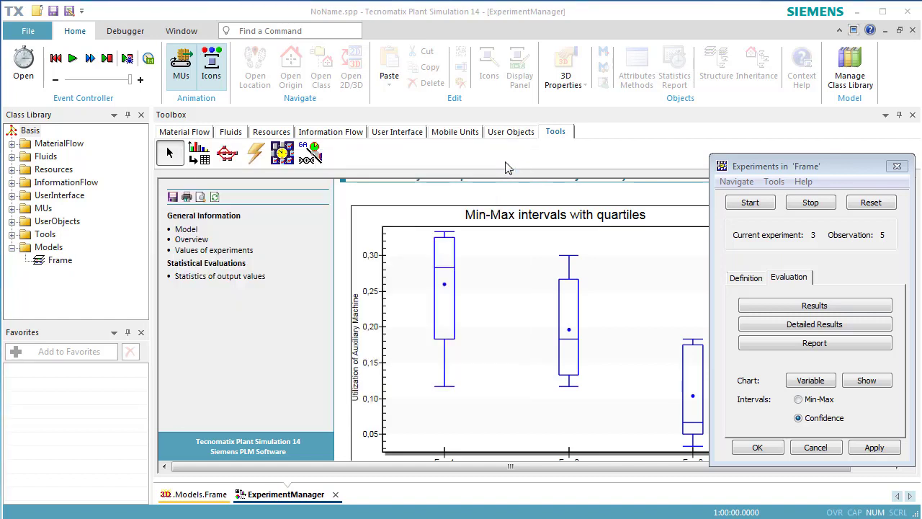
pyautogui.click(913, 32)
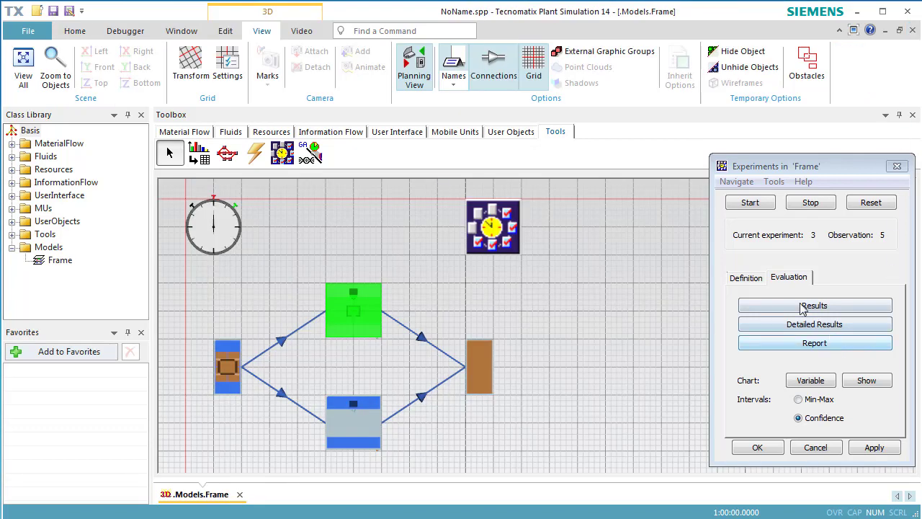
# Set the observations per experiment to 50 and apply the change.
pyautogui.click(749, 278)
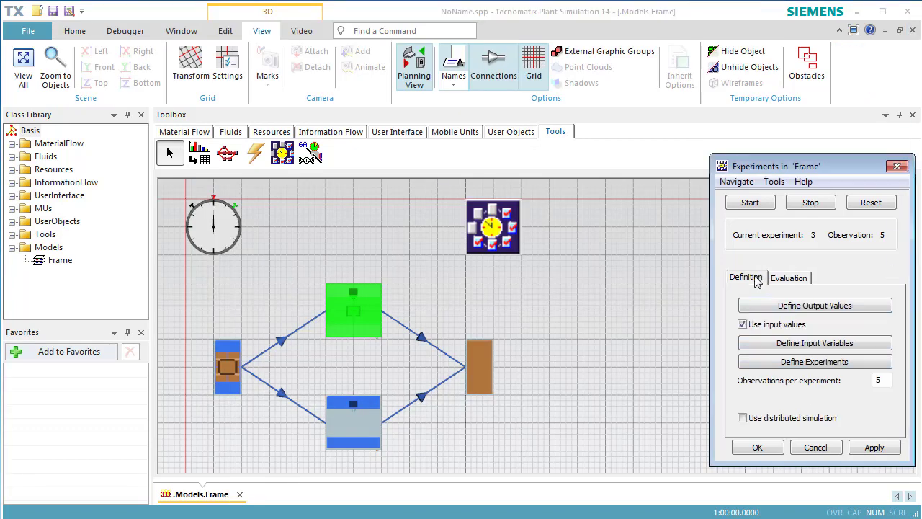
pyautogui.click(886, 380)
pyautogui.write('0')
pyautogui.click(885, 448)
# Reset and rerun the experiments, then acknowledge the completion message.
pyautogui.click(856, 208)
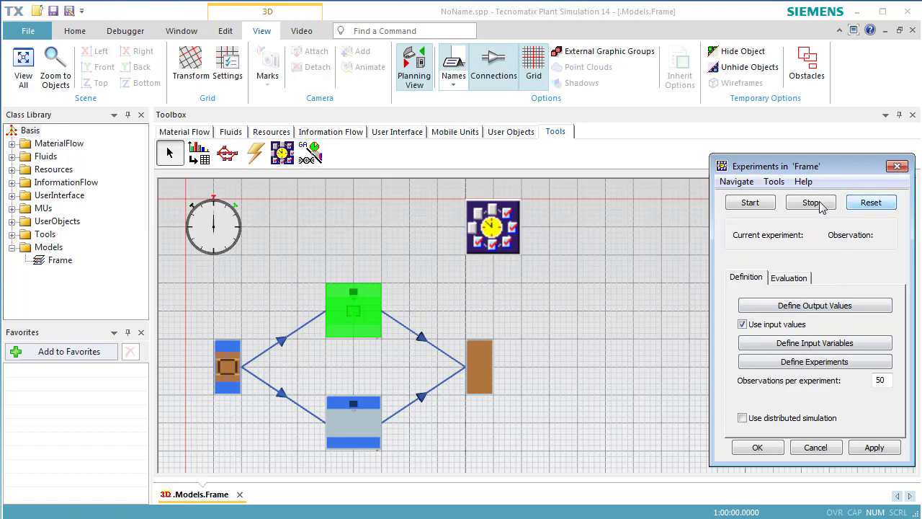
pyautogui.click(770, 205)
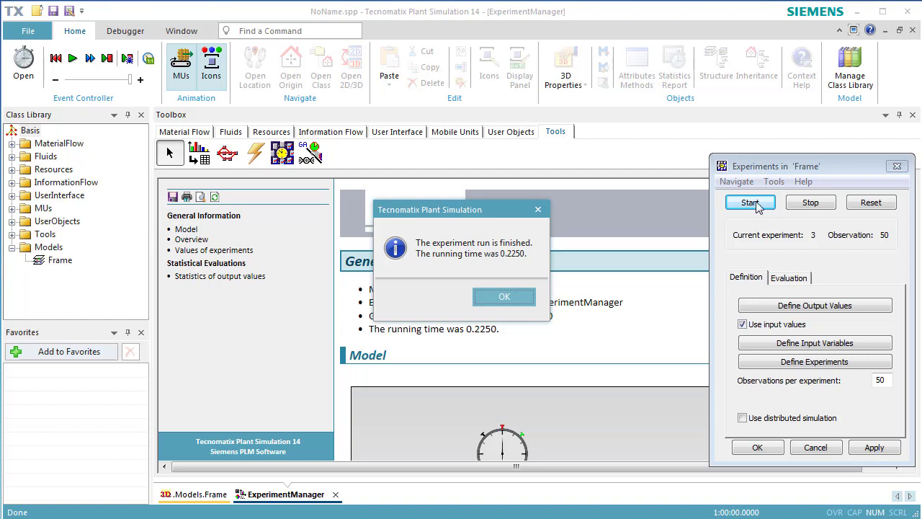
pyautogui.click(506, 301)
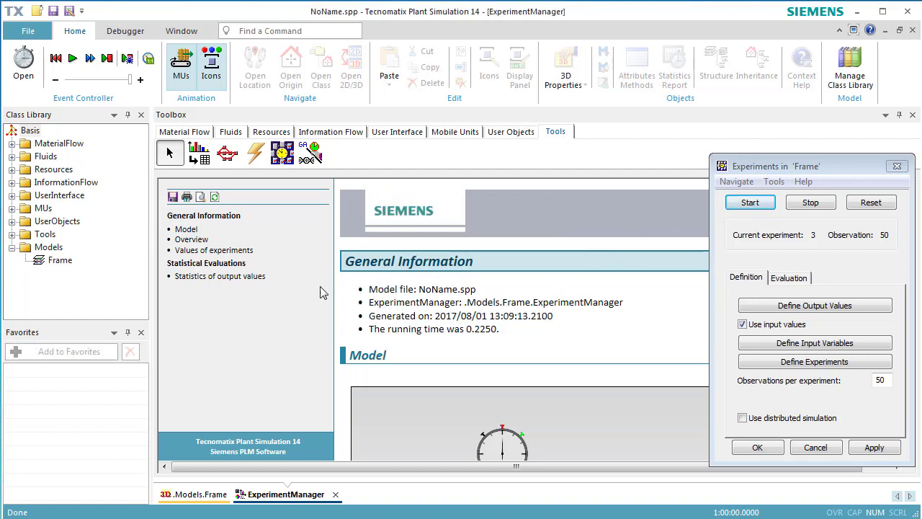
# Review the output statistics, then show the chart with Min-Max intervals and switch it to confidence intervals.
pyautogui.click(257, 283)
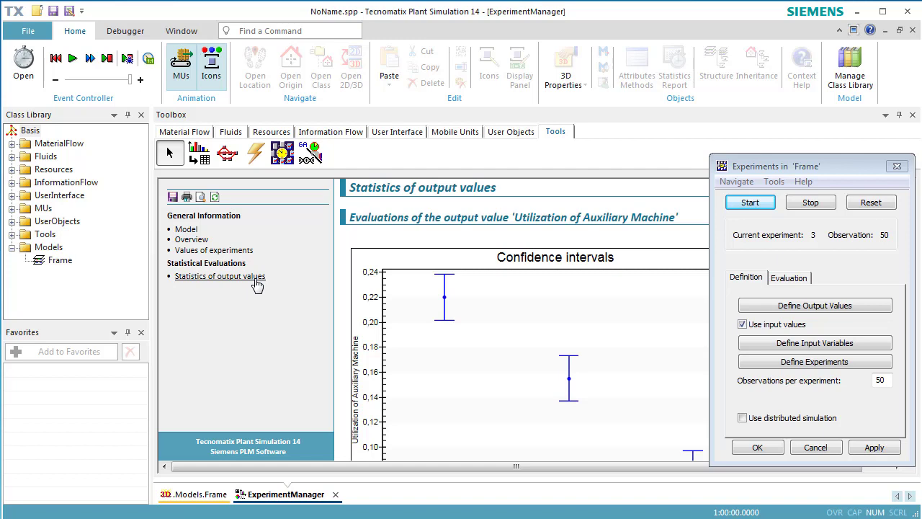
pyautogui.click(783, 284)
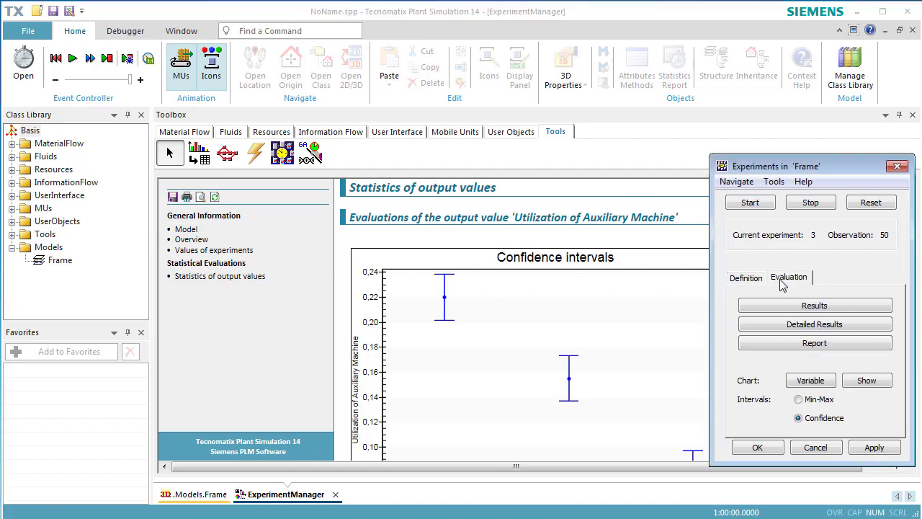
pyautogui.click(810, 402)
pyautogui.click(869, 384)
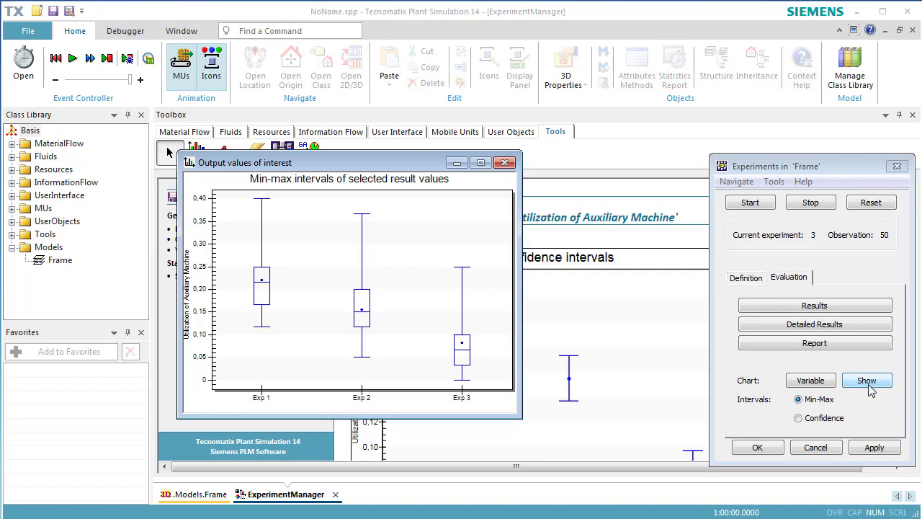
pyautogui.click(833, 420)
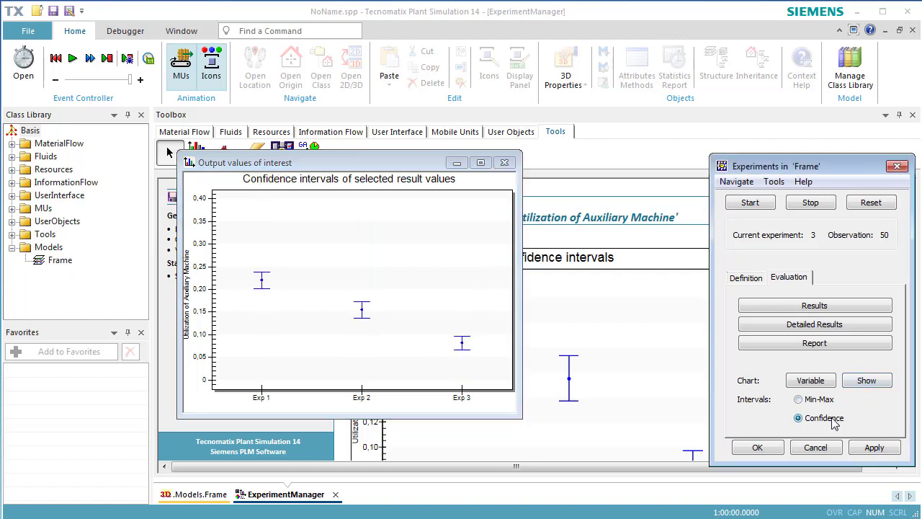